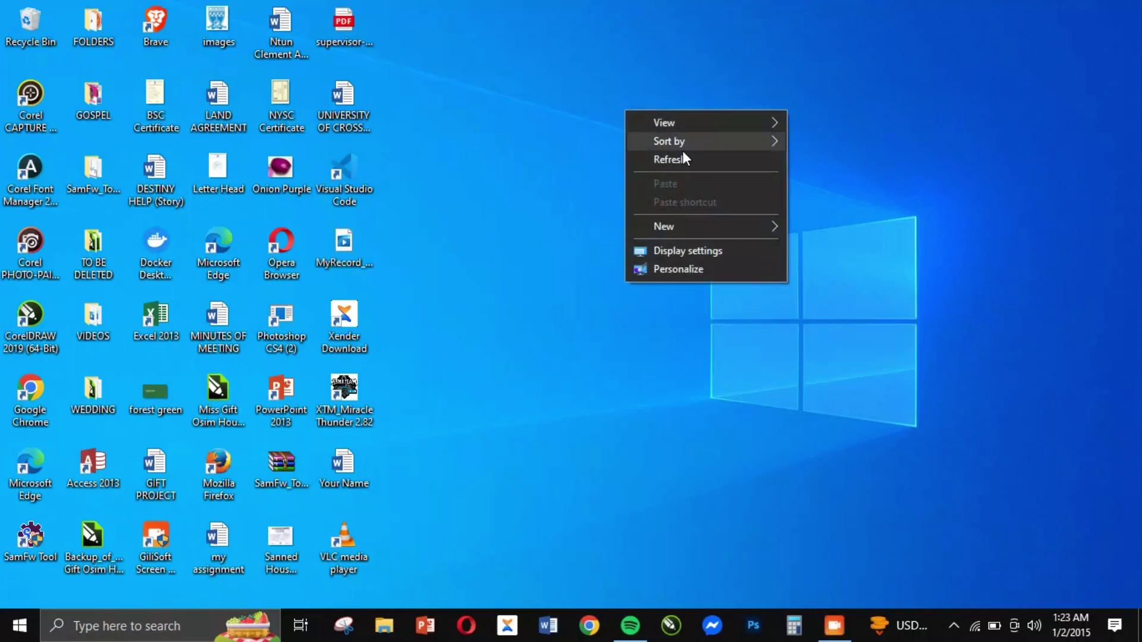
Re-sort the desktop icons via Sort by and launch Chrome from the taskbar.
click(669, 162)
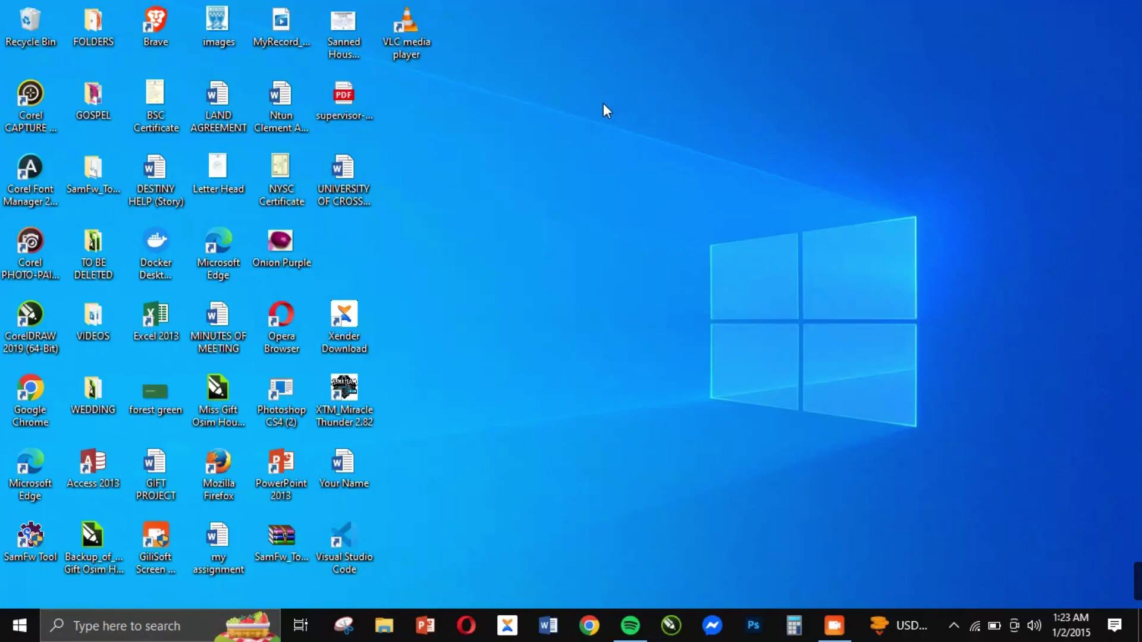
click(587, 625)
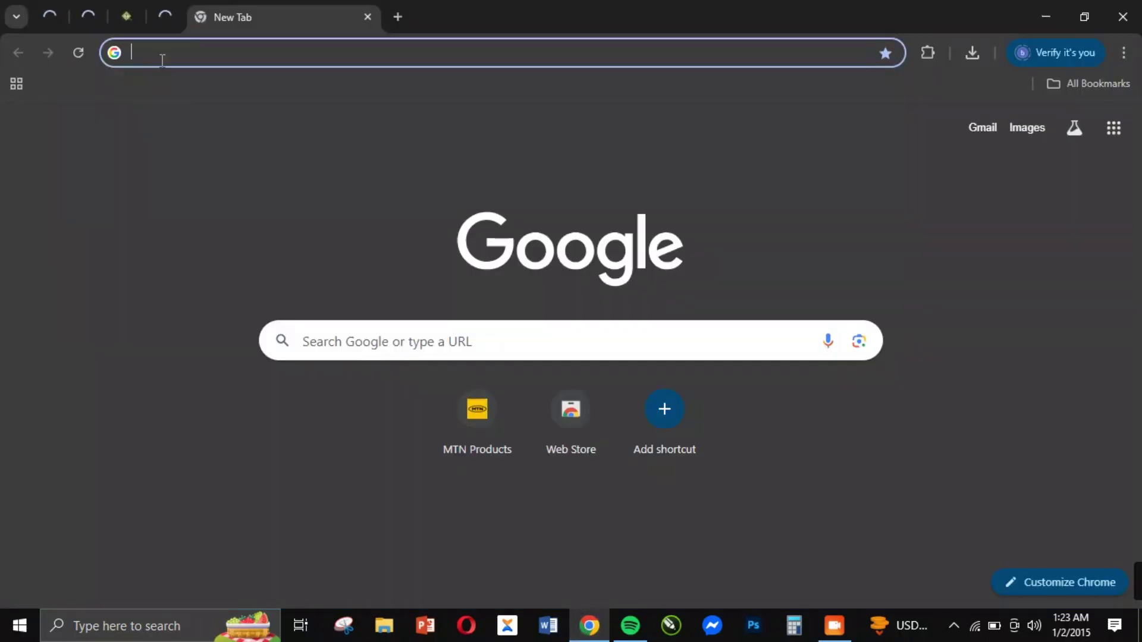
Search Google for 'free internet download manager' and open the freedownloadmanager.org result.
text(F)
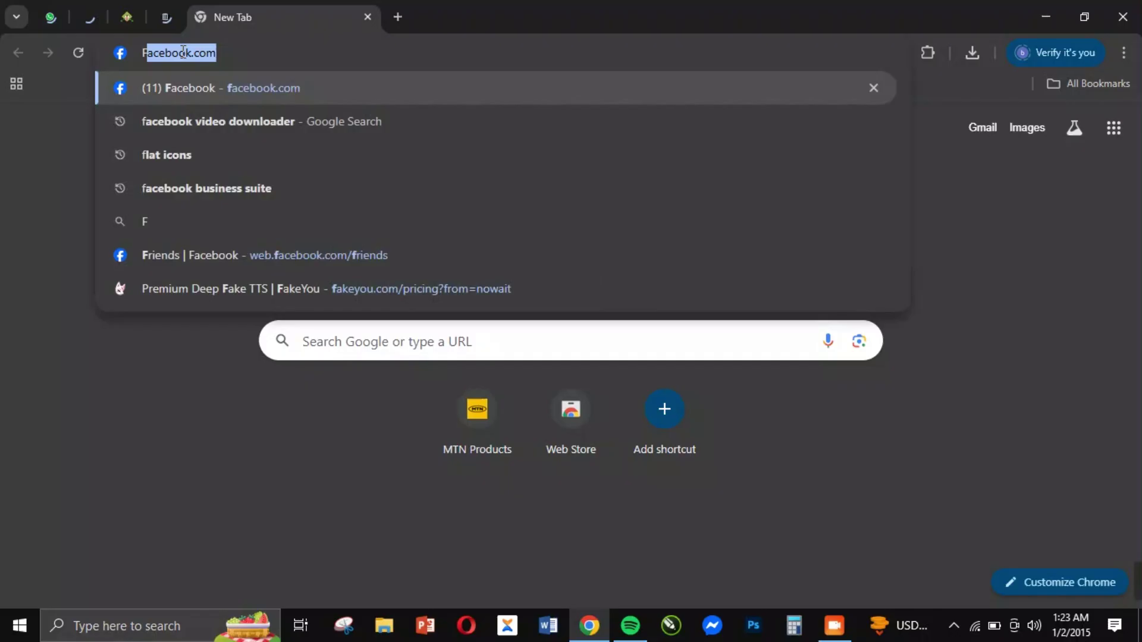
text(ree )
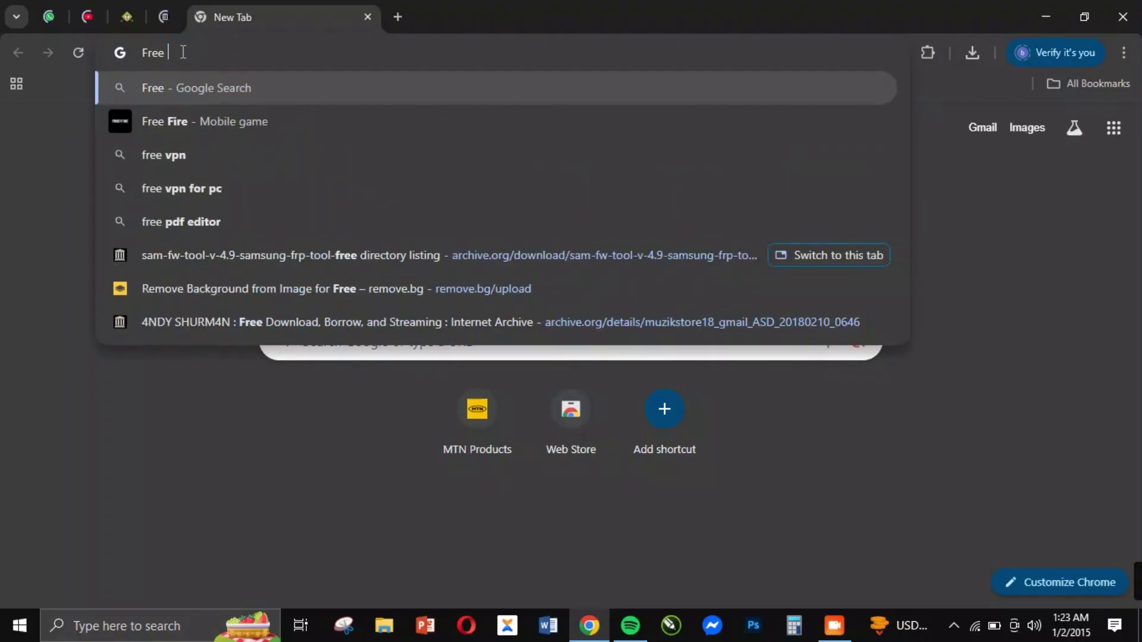
text(interne)
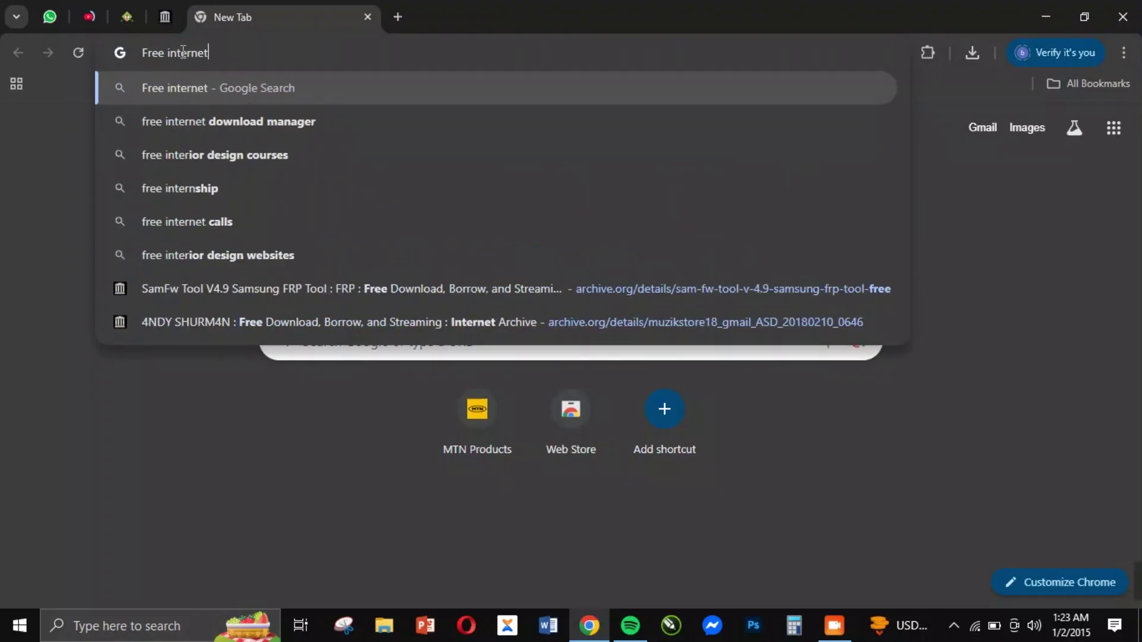
text(t)
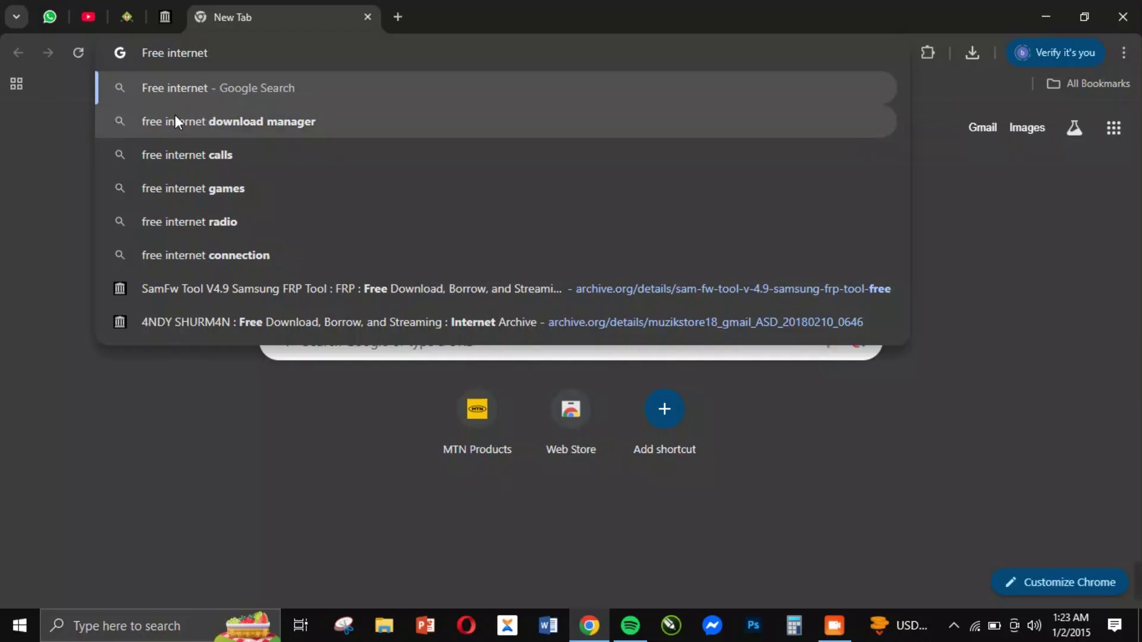
click(290, 119)
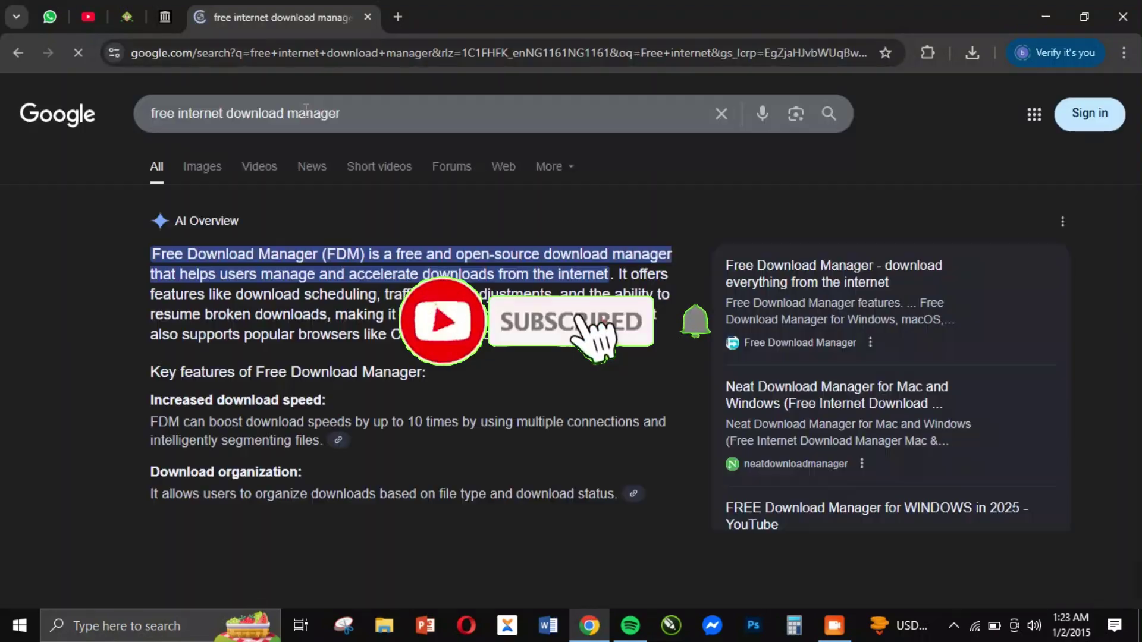
scroll(356, 154, down, 6)
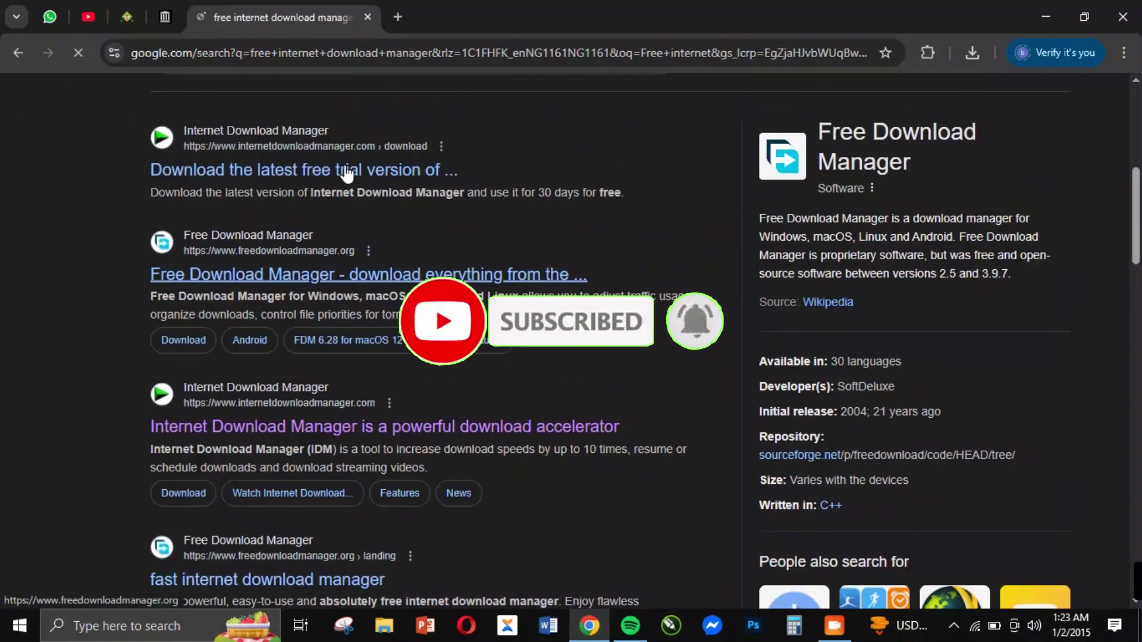
scroll(194, 264, up, 2)
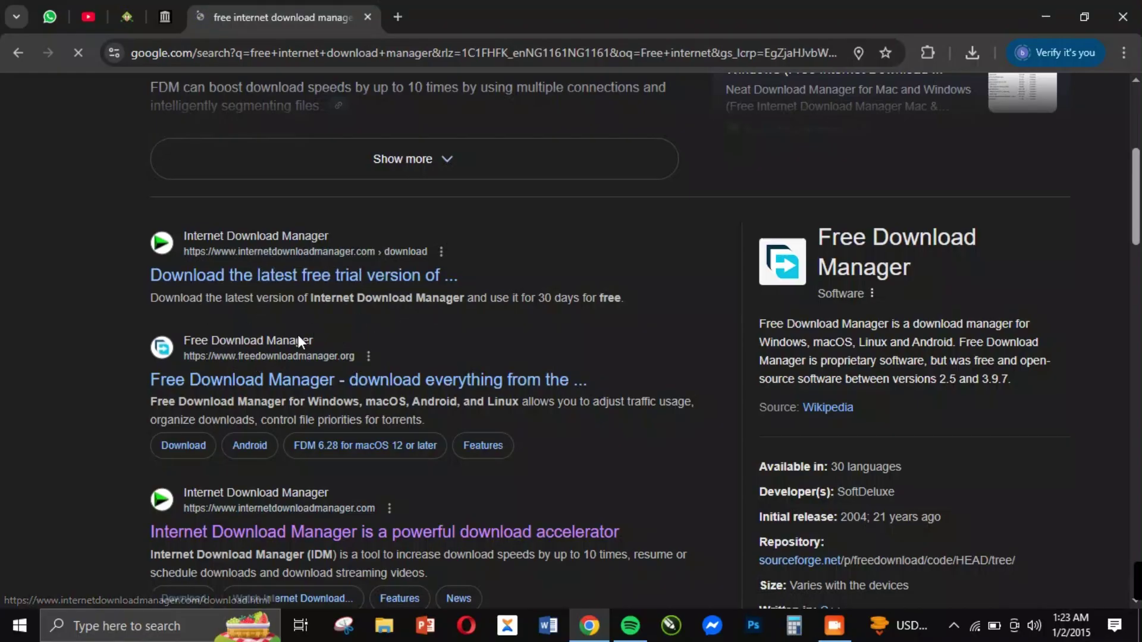
click(206, 341)
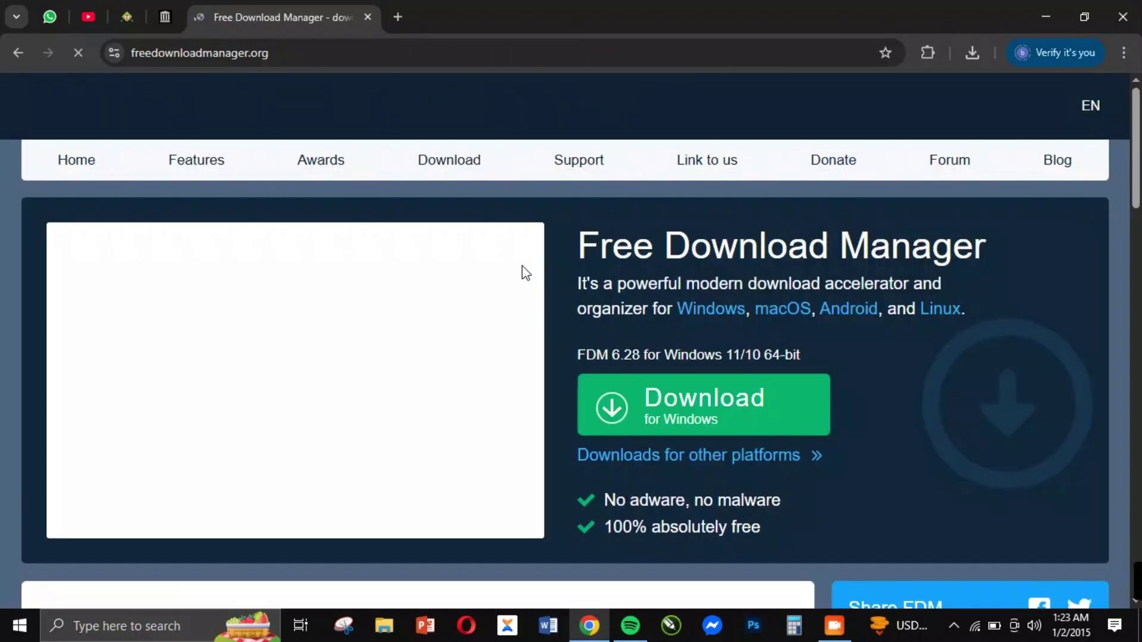
Download the Windows installer fdm_x64_setup.exe (45.3 MB) and confirm it finished in Downloads.
scroll(904, 335, up, 1)
click(699, 412)
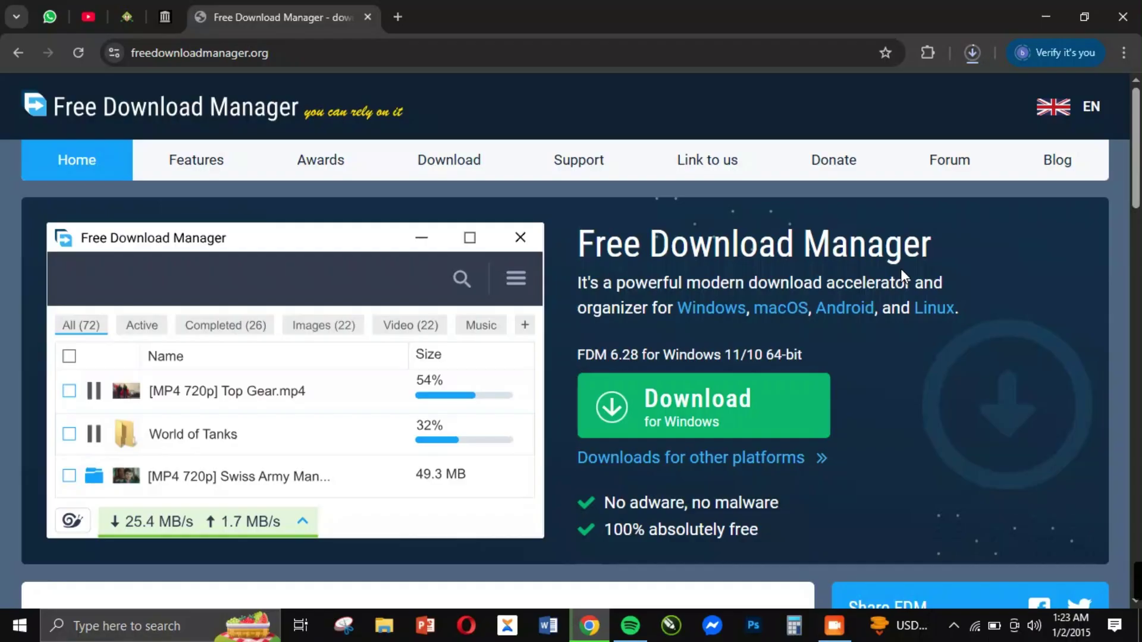
click(970, 56)
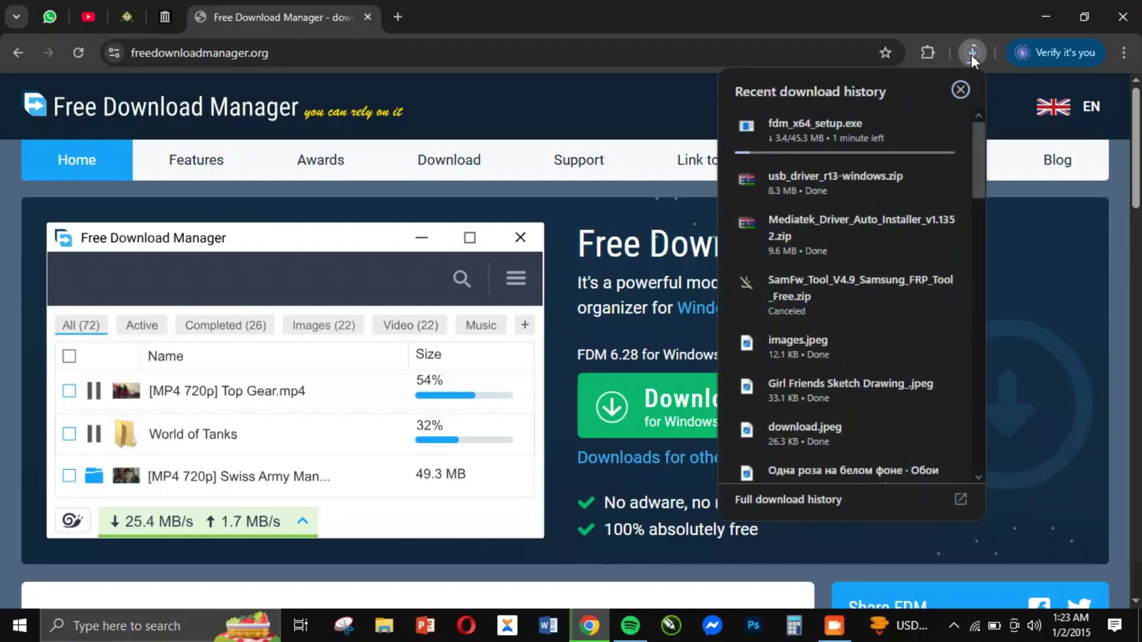
click(969, 52)
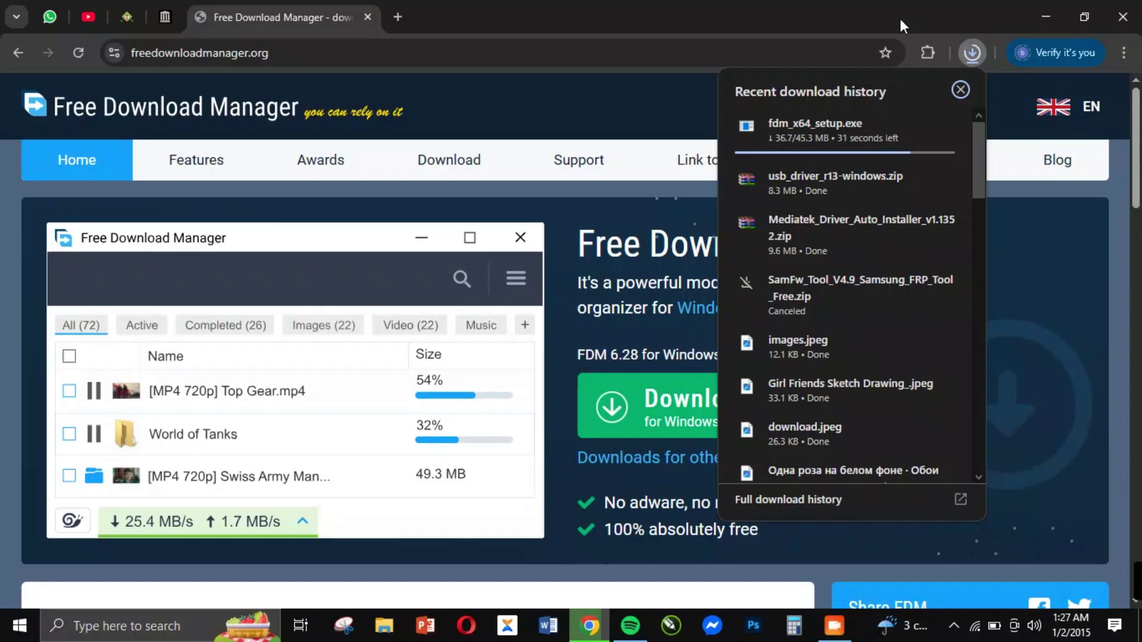
click(900, 19)
click(971, 55)
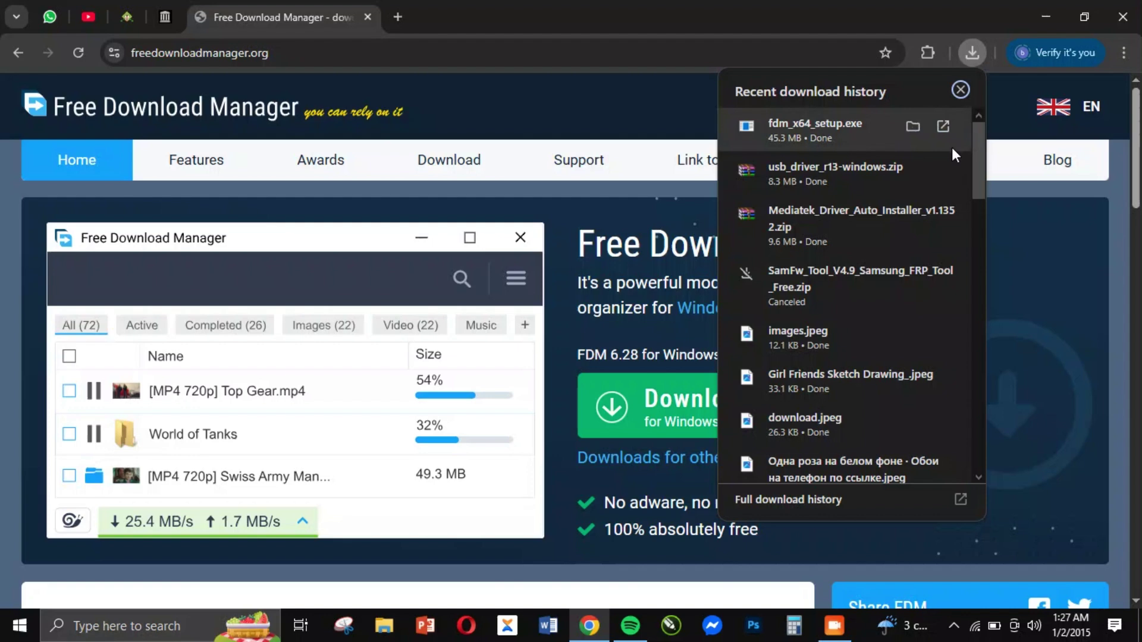
Show fdm_x64_setup.exe in its download folder and cut the file.
click(911, 126)
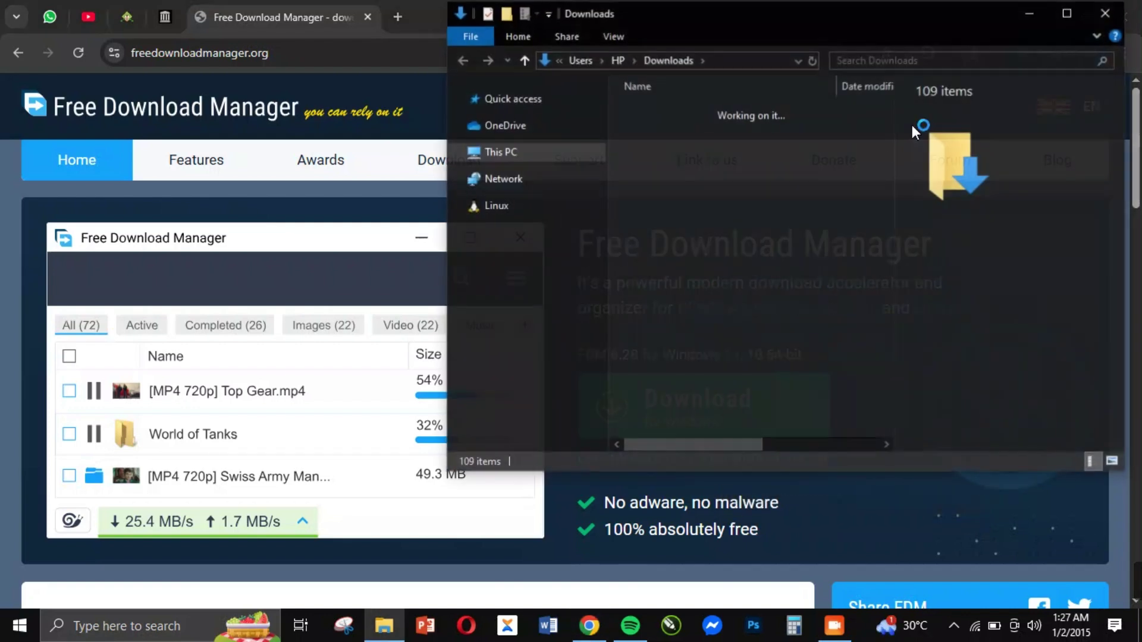
scroll(755, 392, down, 1)
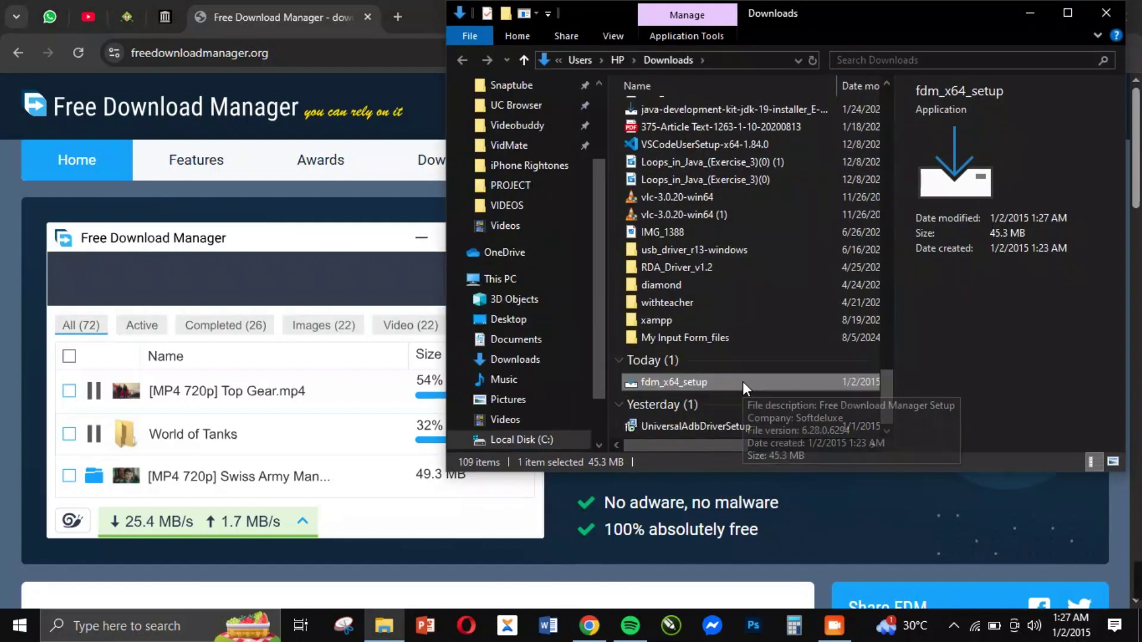
right_click(690, 383)
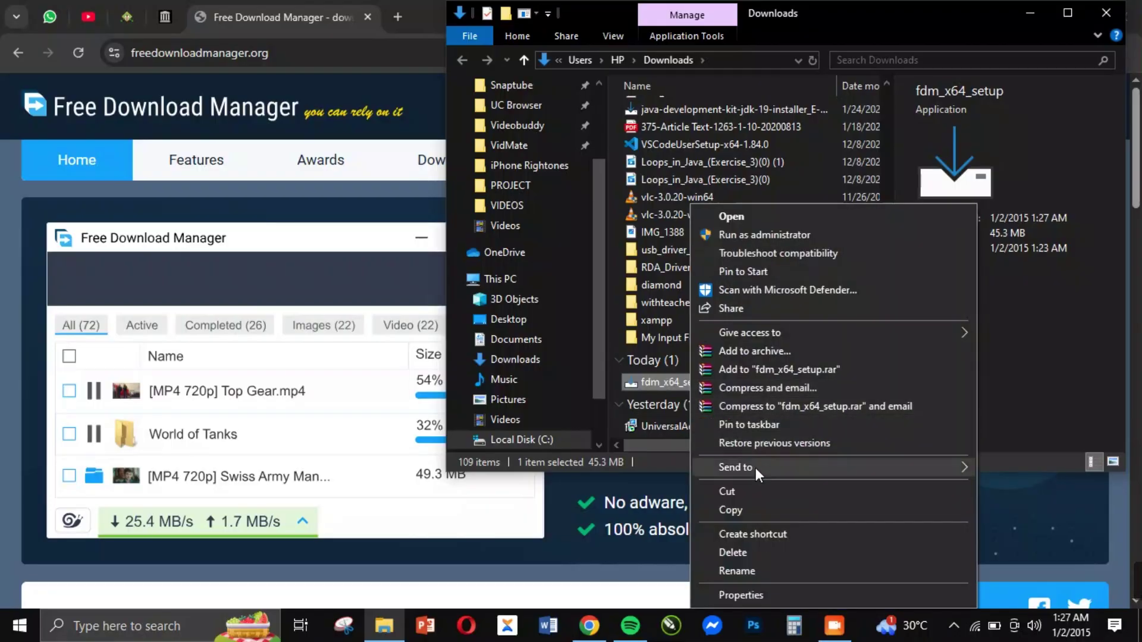
click(739, 491)
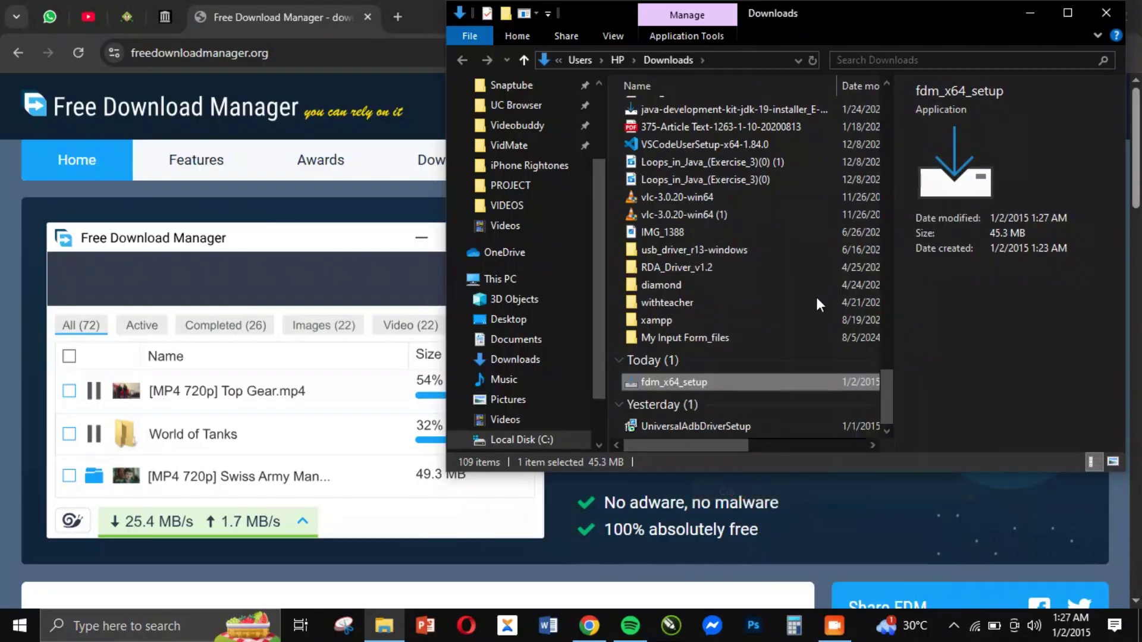
Paste fdm_x64_setup onto the desktop and run it as administrator.
click(1029, 13)
click(1061, 17)
right_click(812, 73)
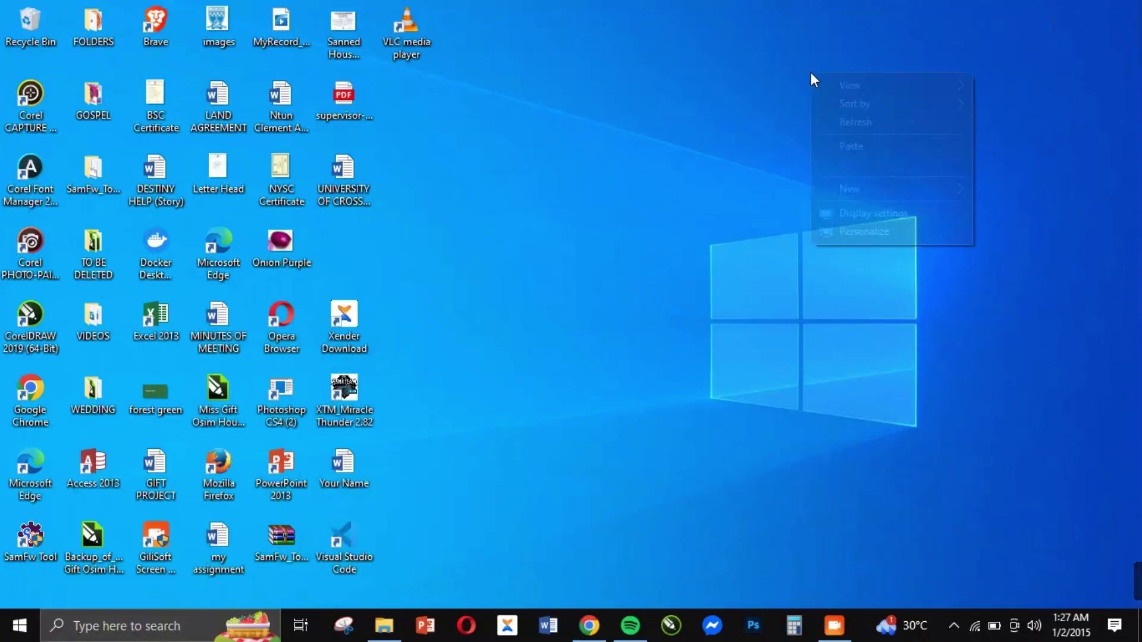
click(850, 146)
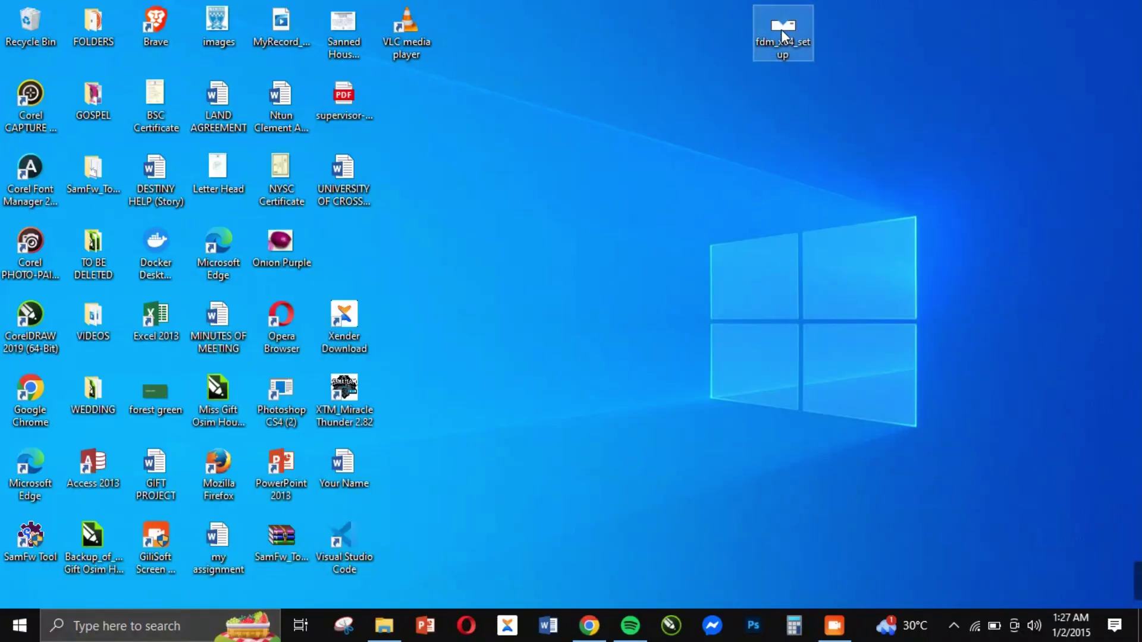
right_click(783, 30)
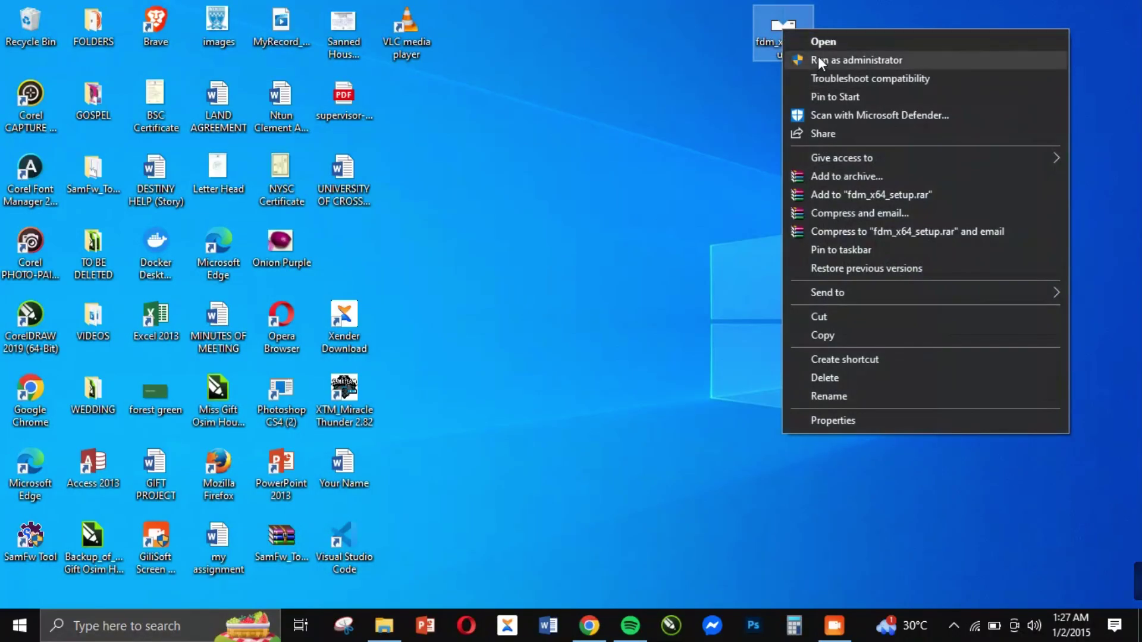
click(833, 59)
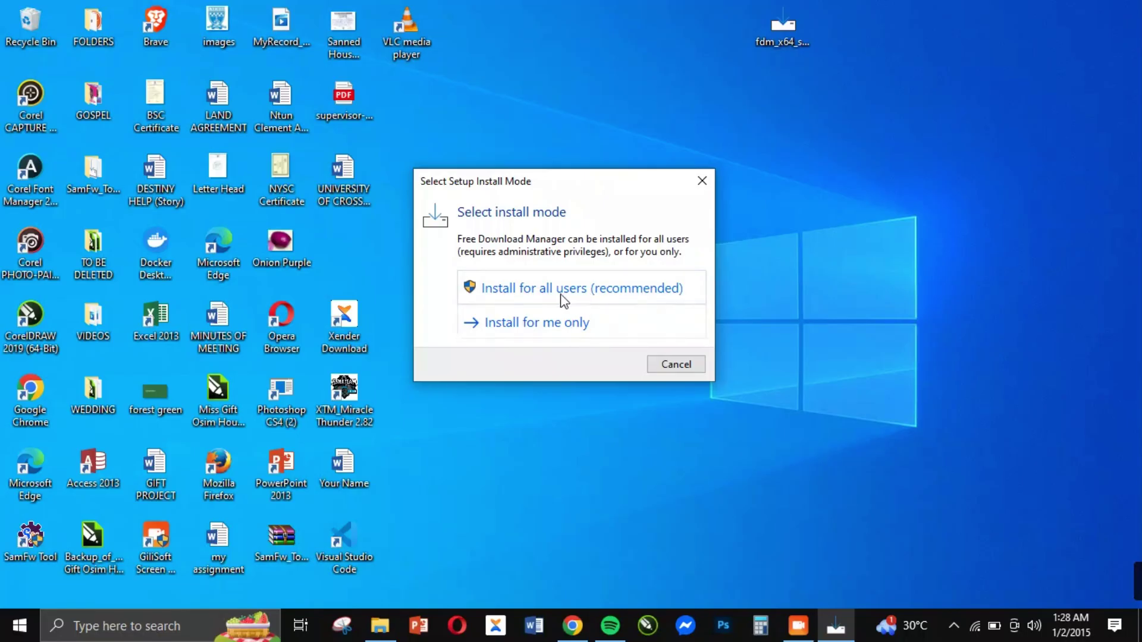
Install FDM for all users in English, keeping default folders and the desktop shortcut.
click(536, 294)
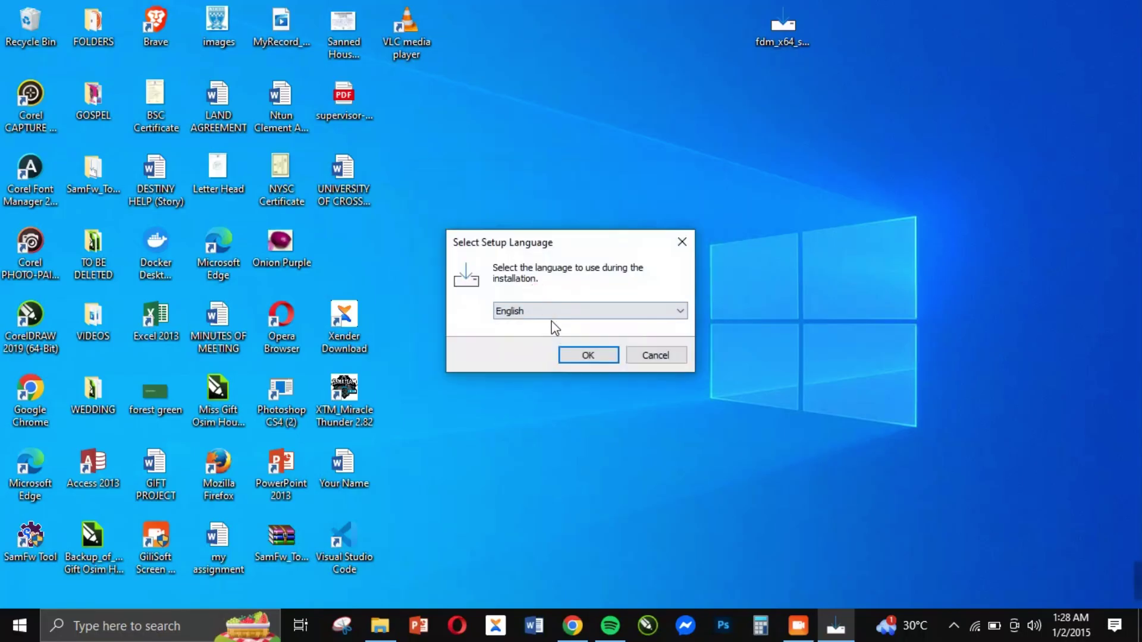
click(575, 316)
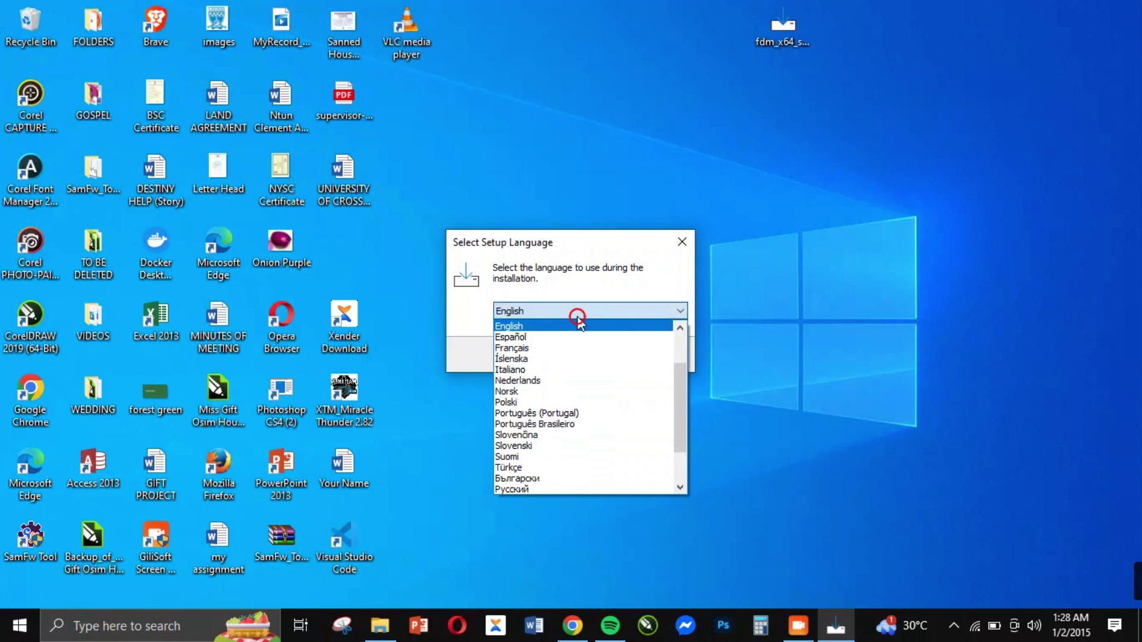
click(540, 322)
click(595, 354)
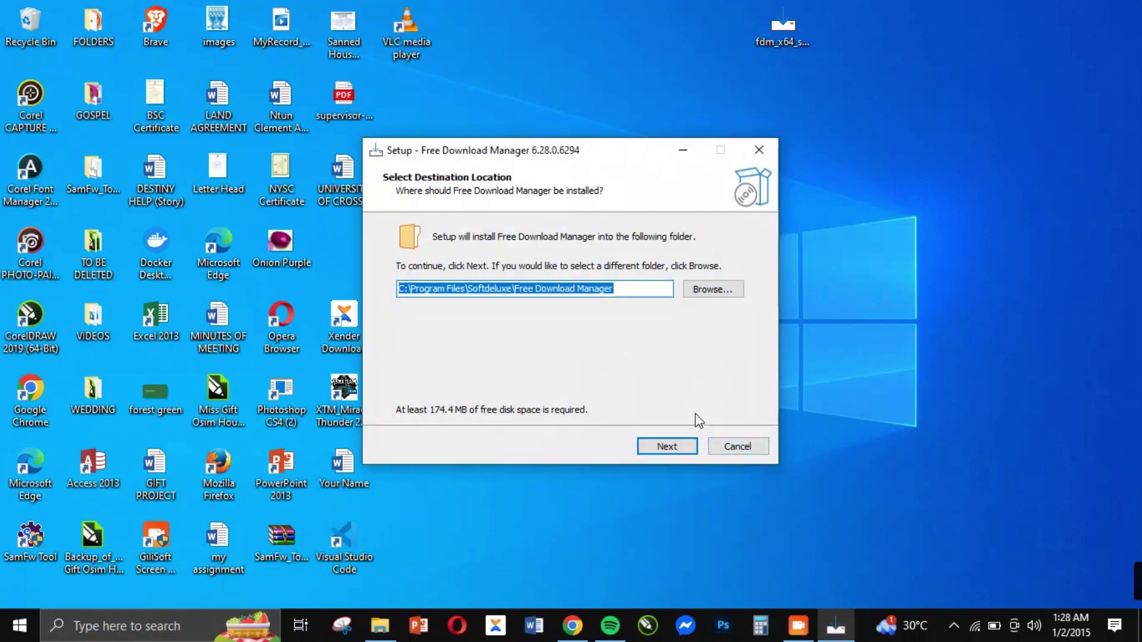
click(647, 446)
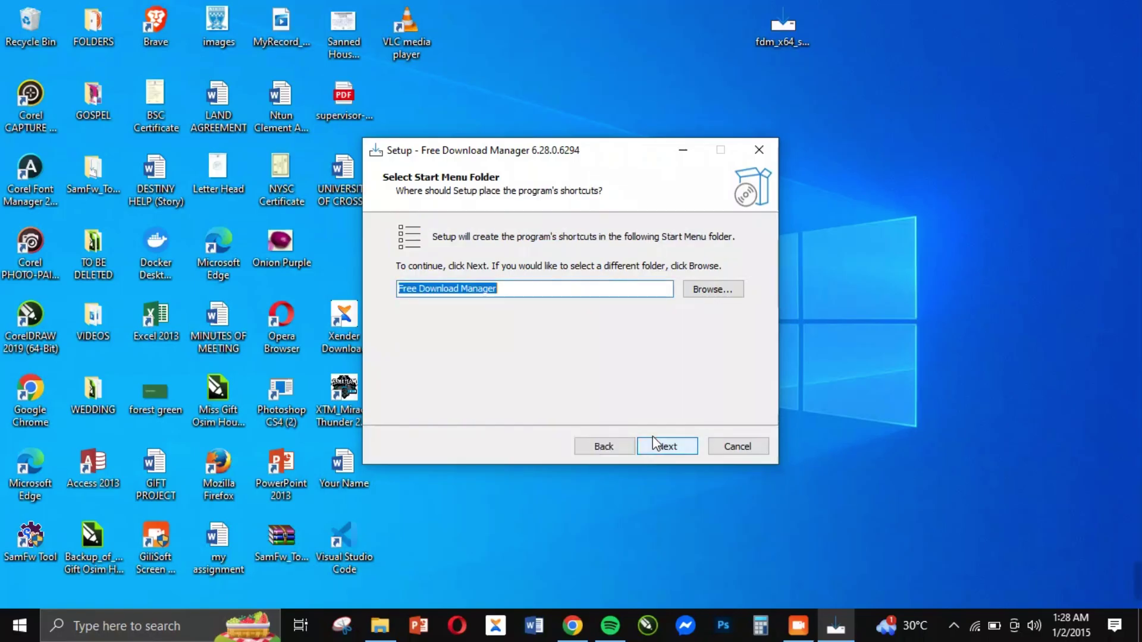
click(665, 447)
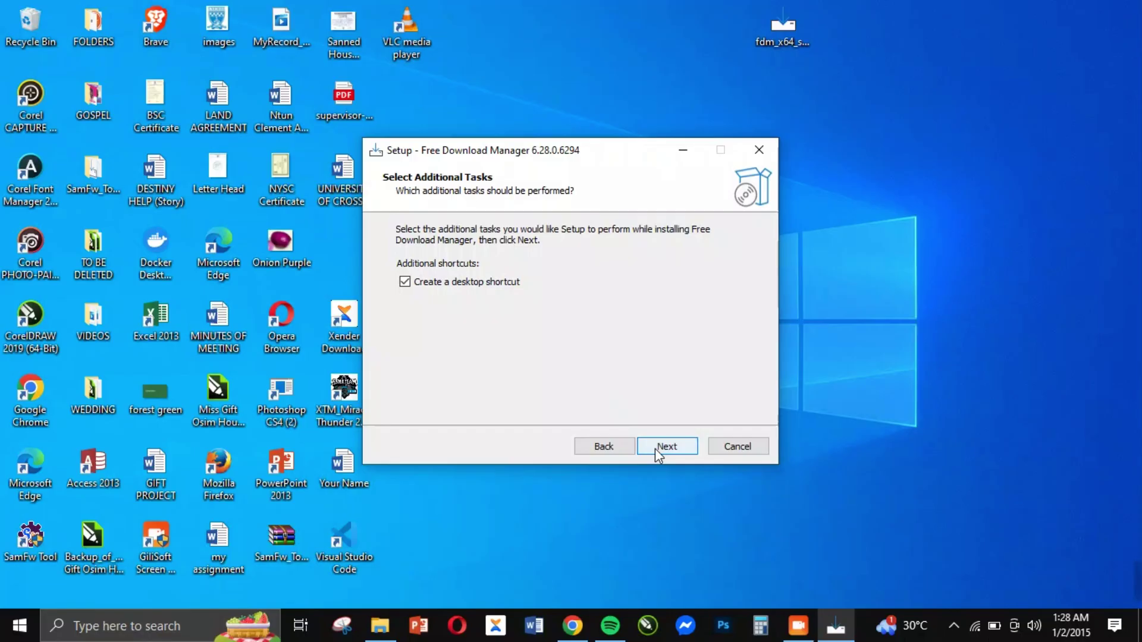
click(655, 449)
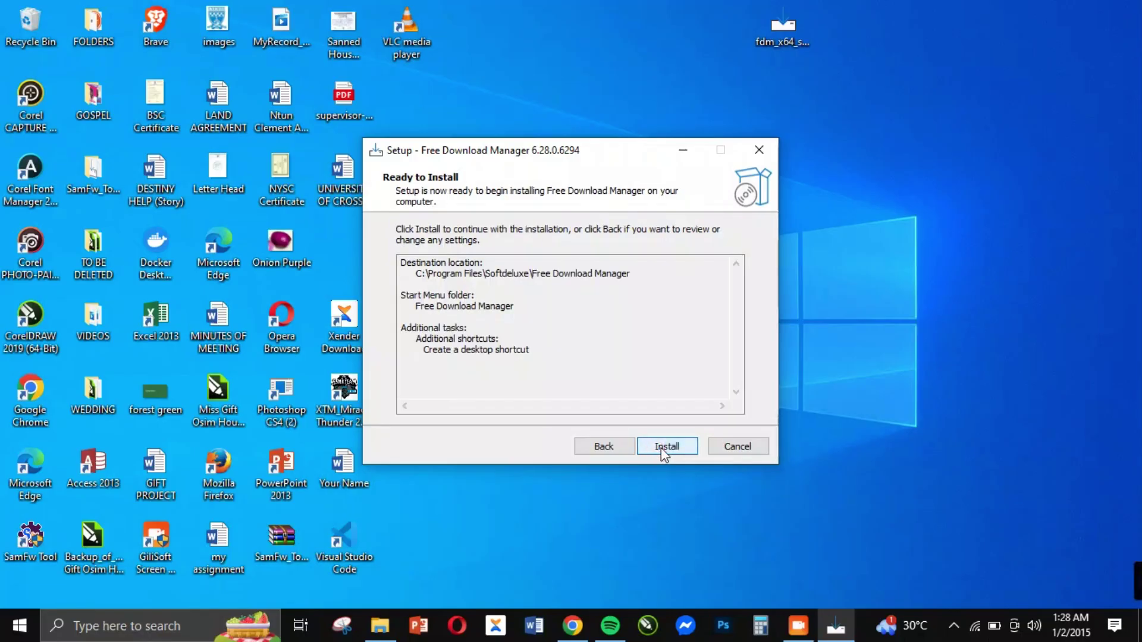
click(660, 447)
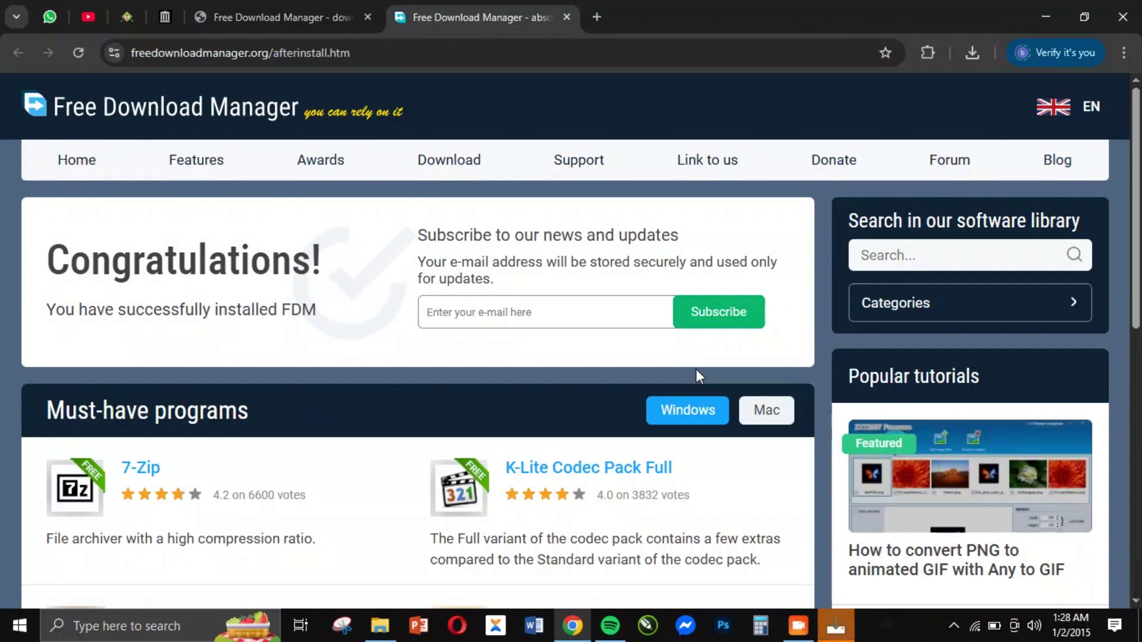
Minimize Chrome and finish the setup wizard, launching Free Download Manager.
click(1045, 16)
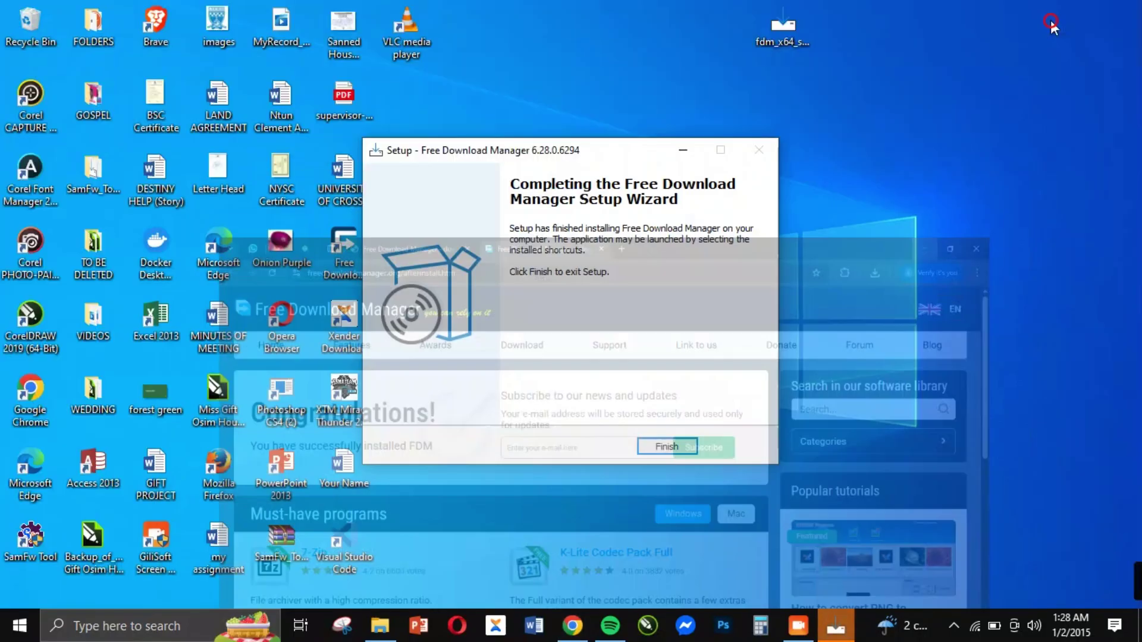
click(660, 446)
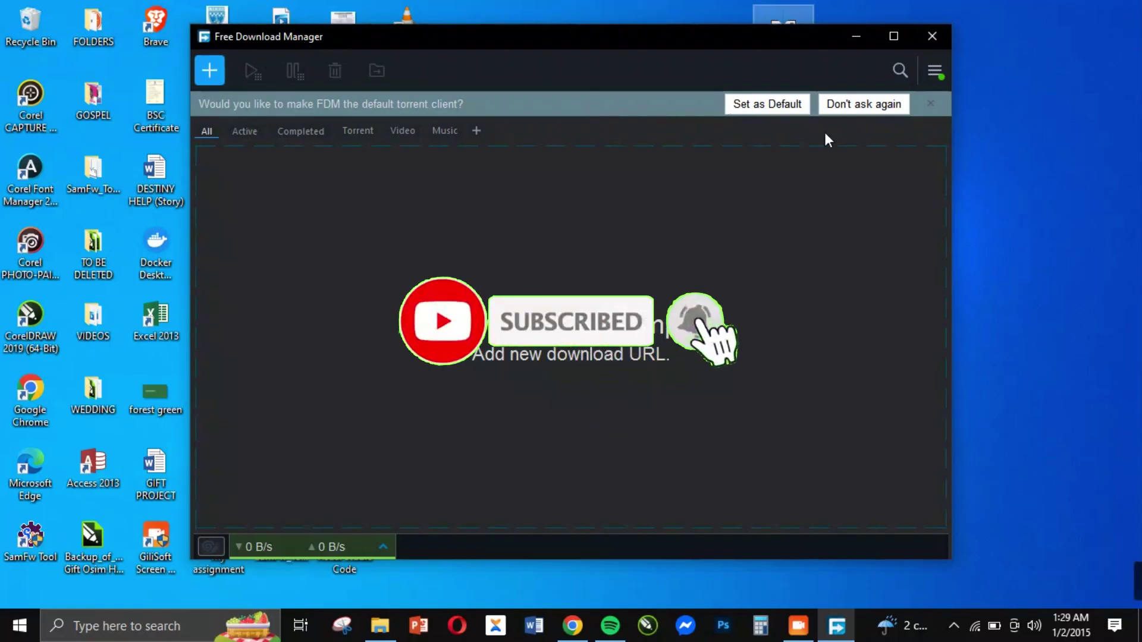
Choose 'Don't ask again' on the torrent client prompt and bring Chrome forward.
click(865, 106)
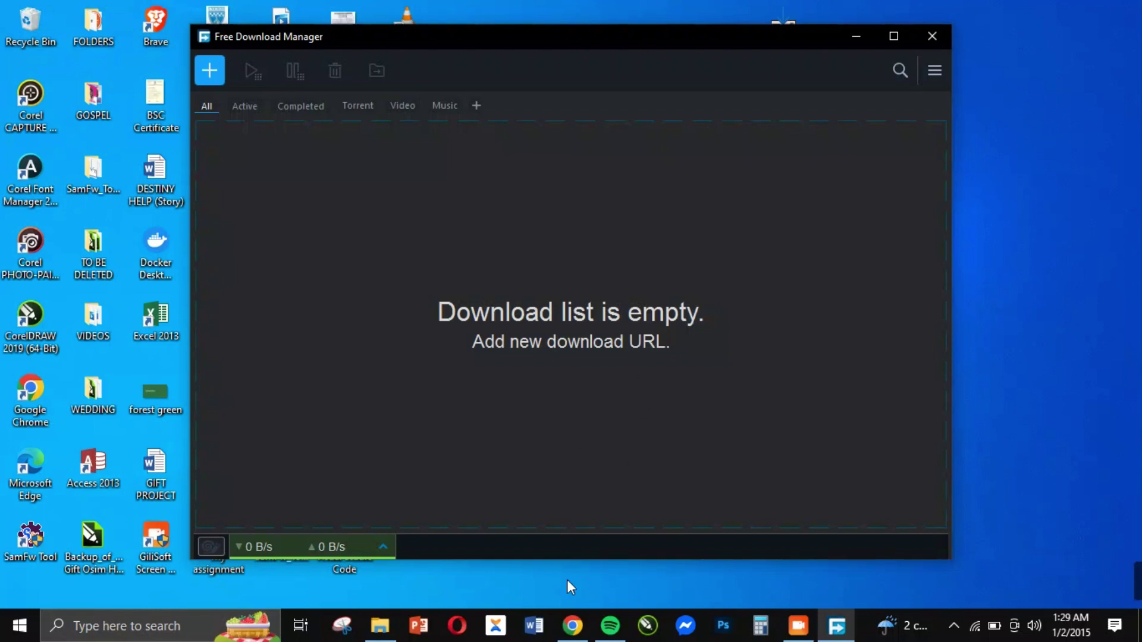
click(573, 626)
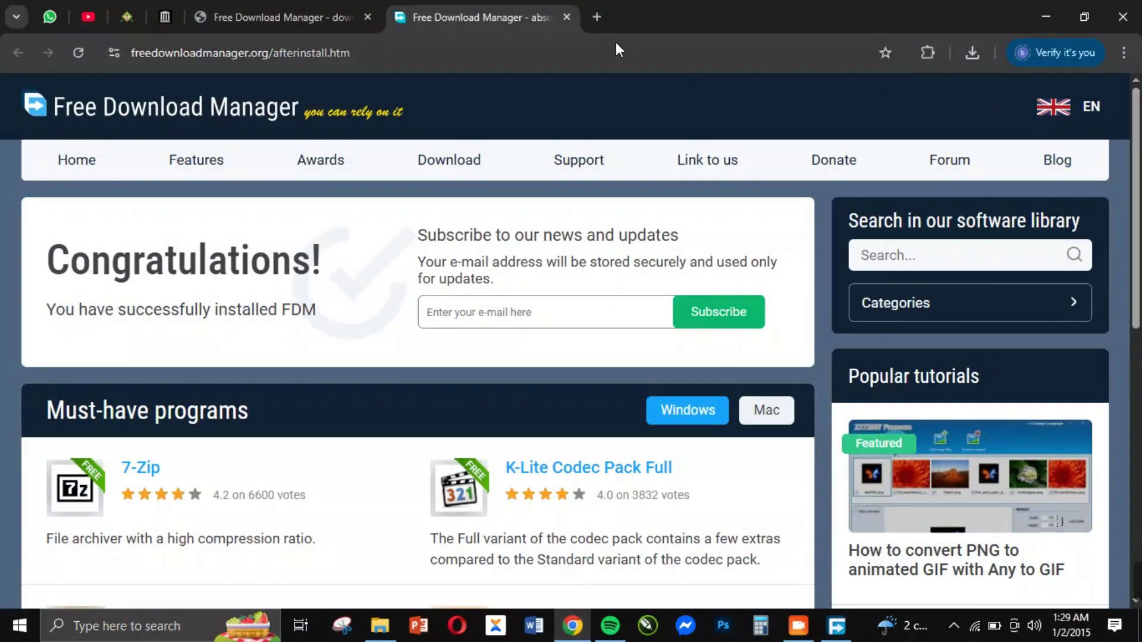
Open a new tab and reach the Chrome Web Store through the menu's Extensions entry.
click(597, 16)
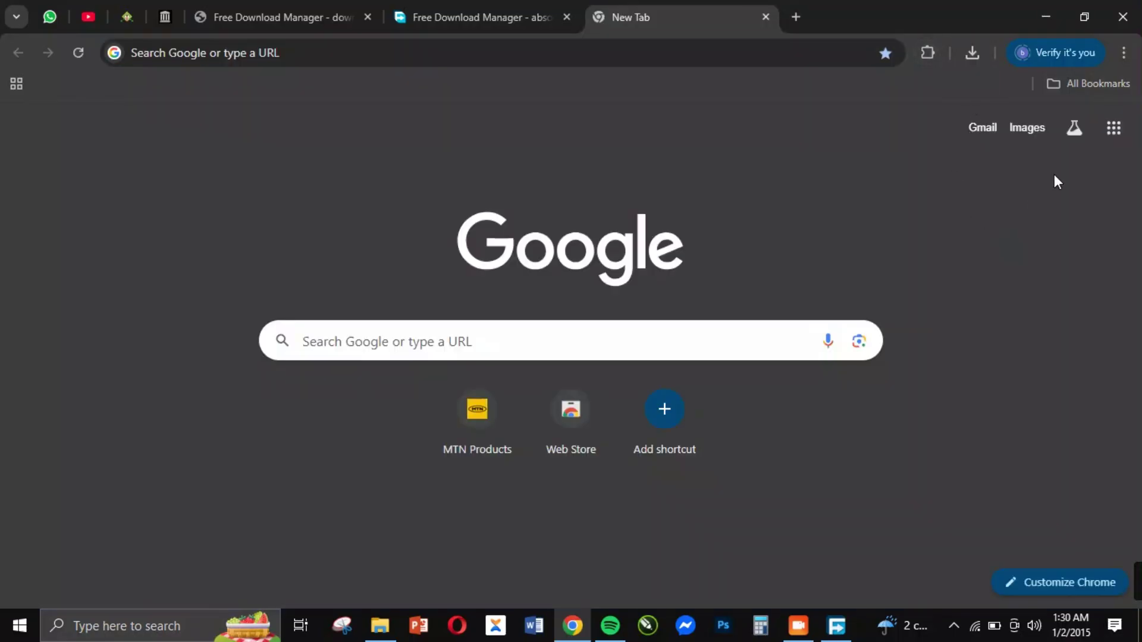
click(1123, 53)
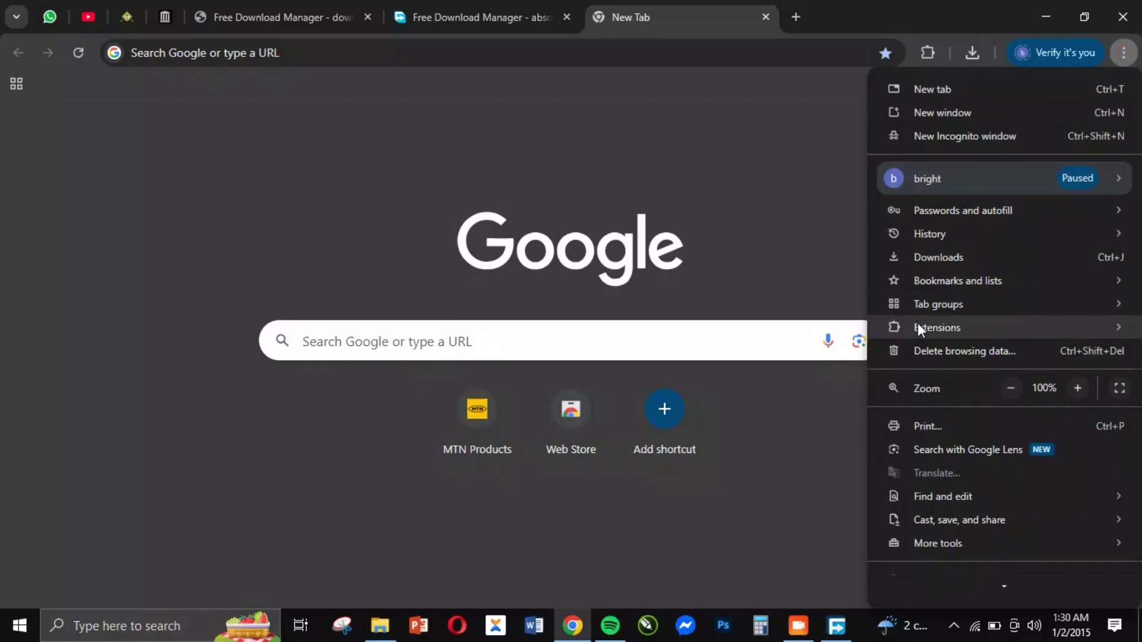
mouse_move(937, 327)
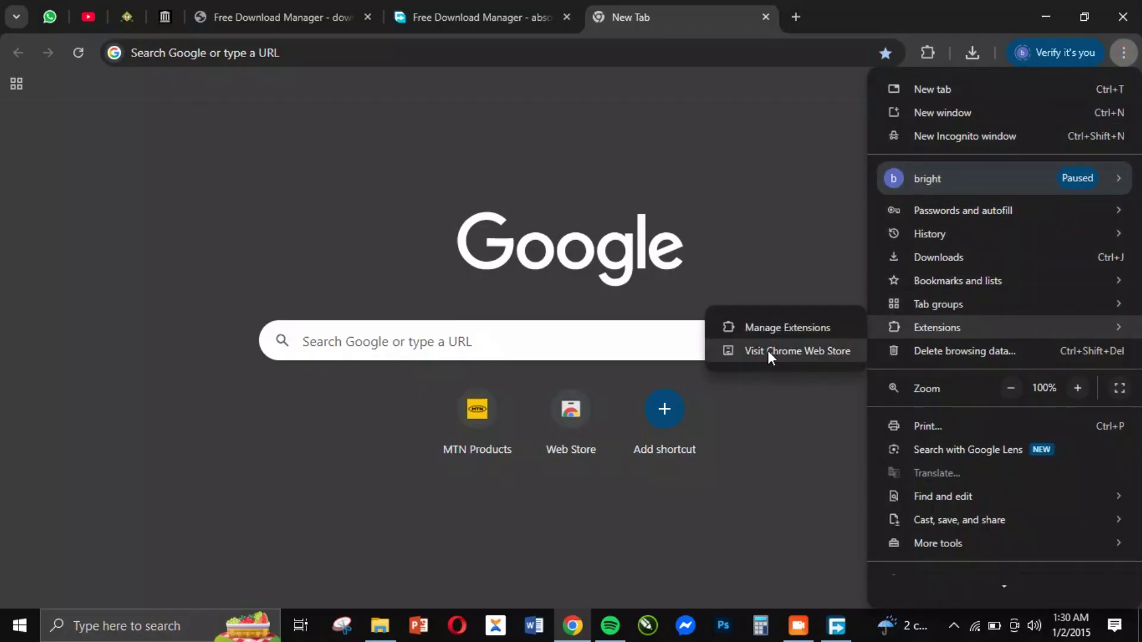
click(755, 351)
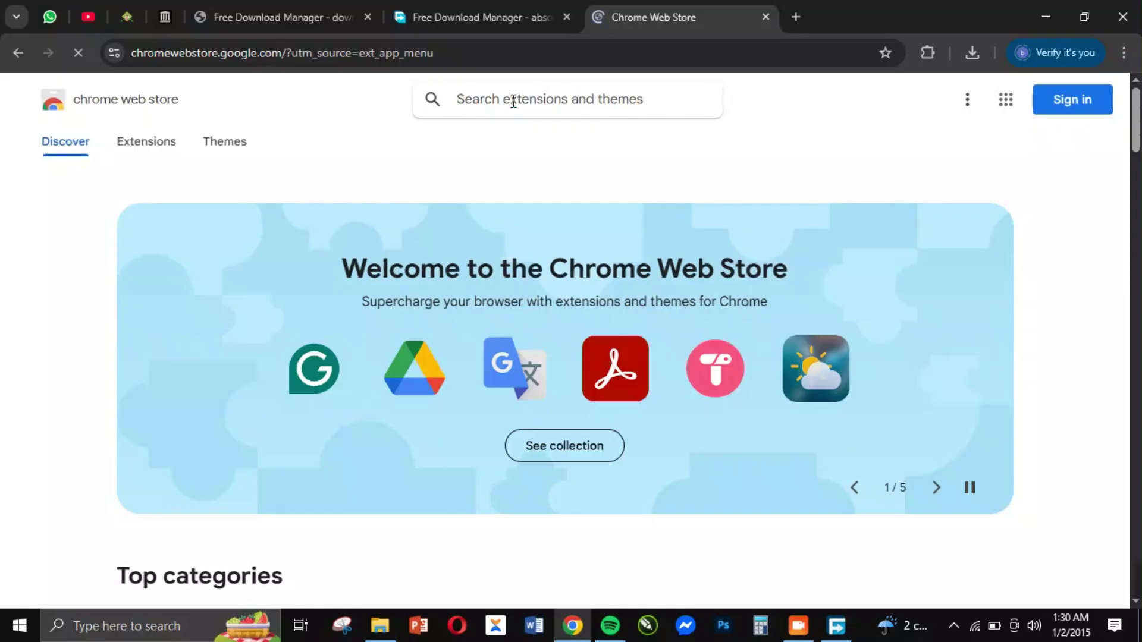
Search the store for 'Free Internet downloader' and open the Free Download Manager extension page.
text(Free In)
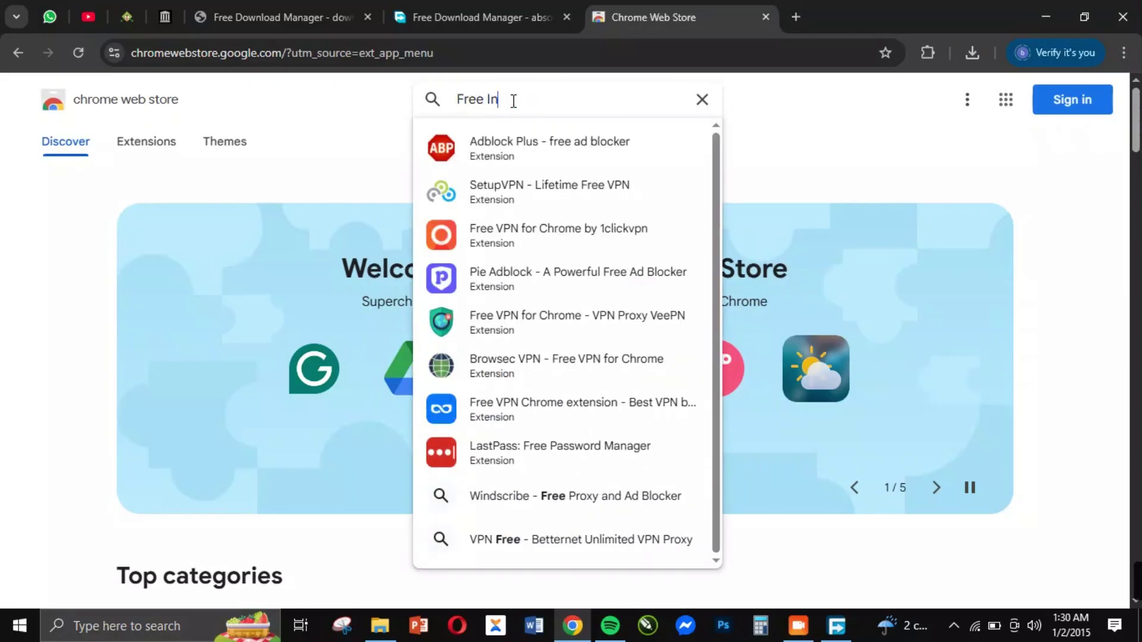
text(terne)
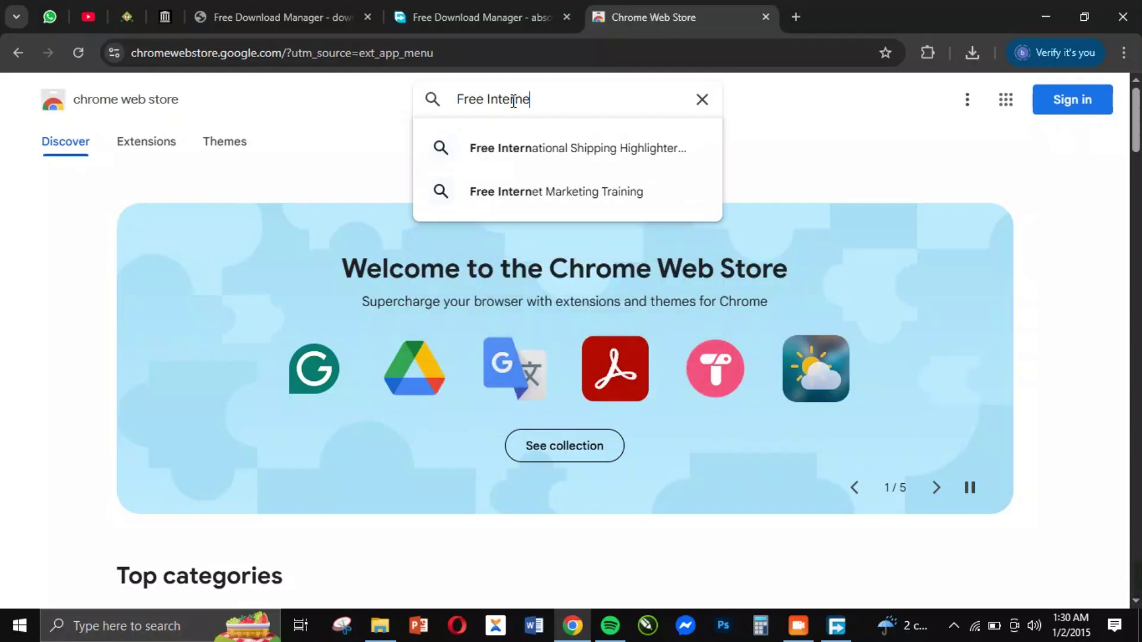
text(t )
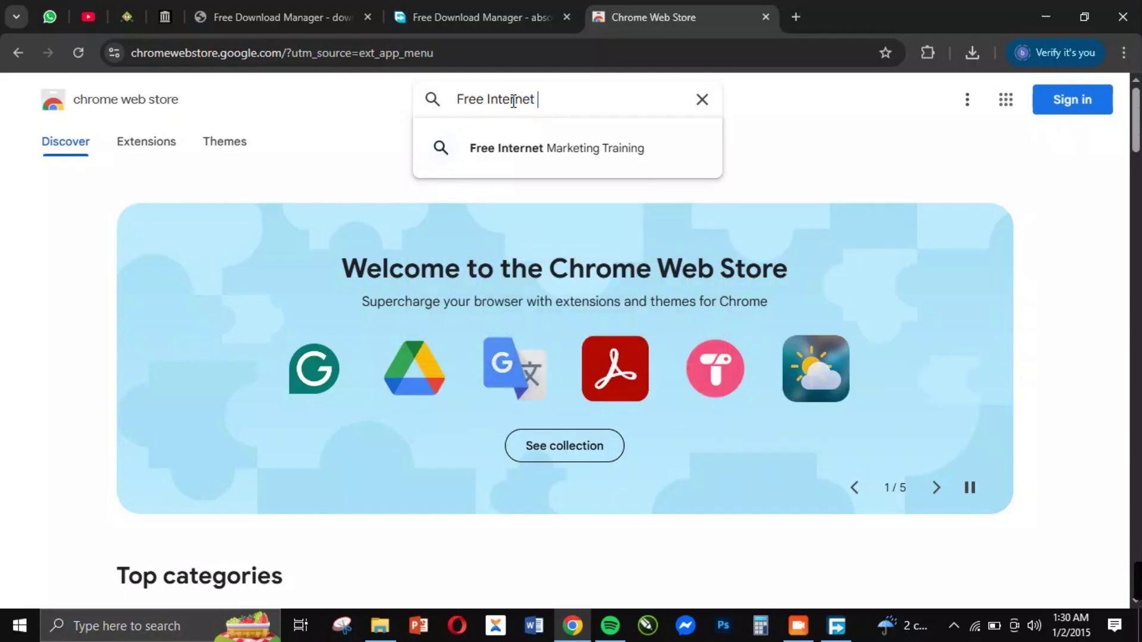
text(downloader)
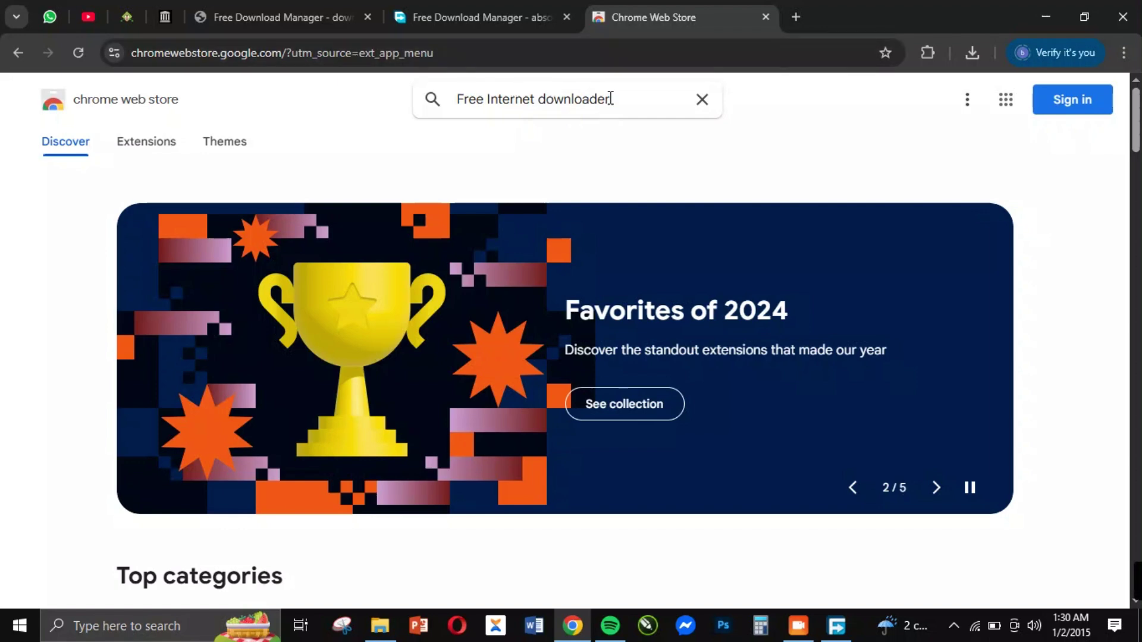
drag(611, 99, 484, 77)
key(Return)
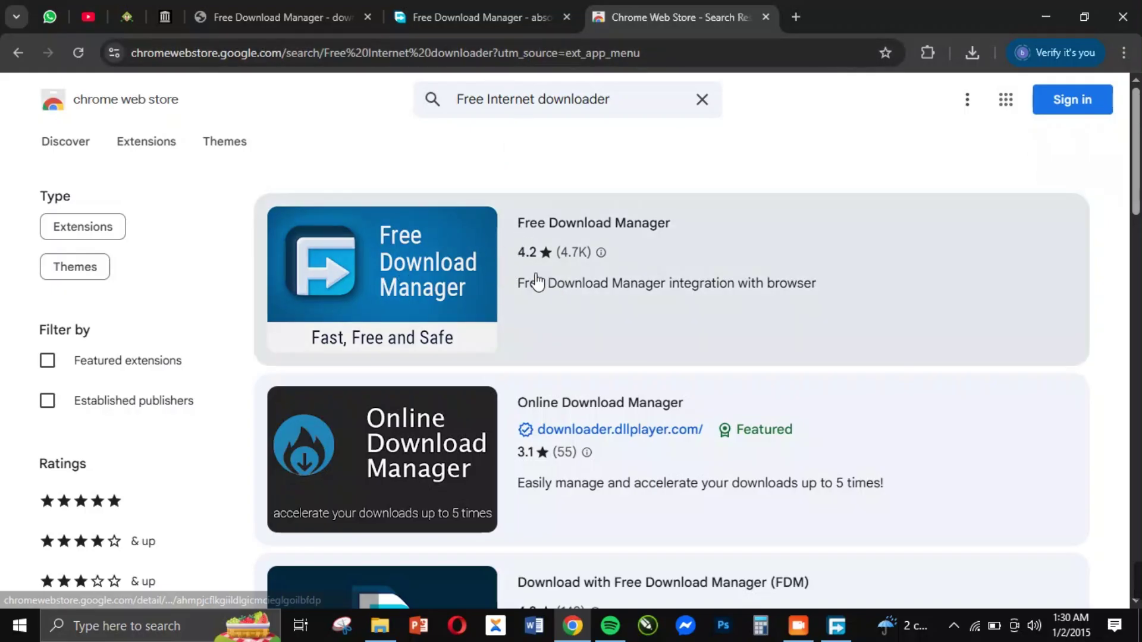
click(538, 274)
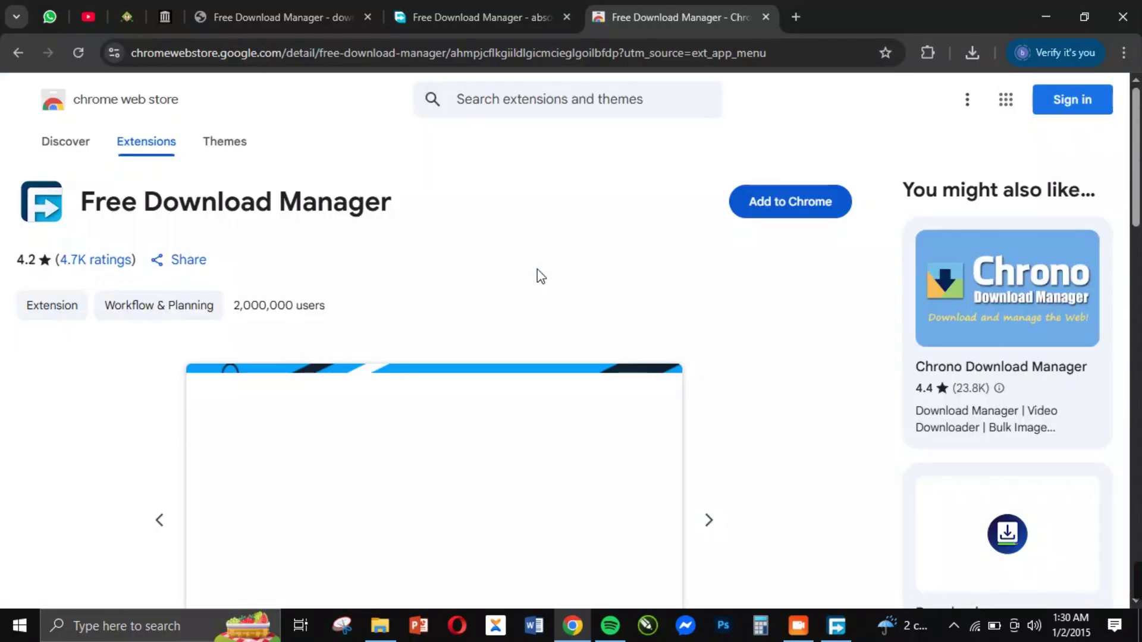
scroll(538, 244, down, 5)
scroll(540, 244, up, 5)
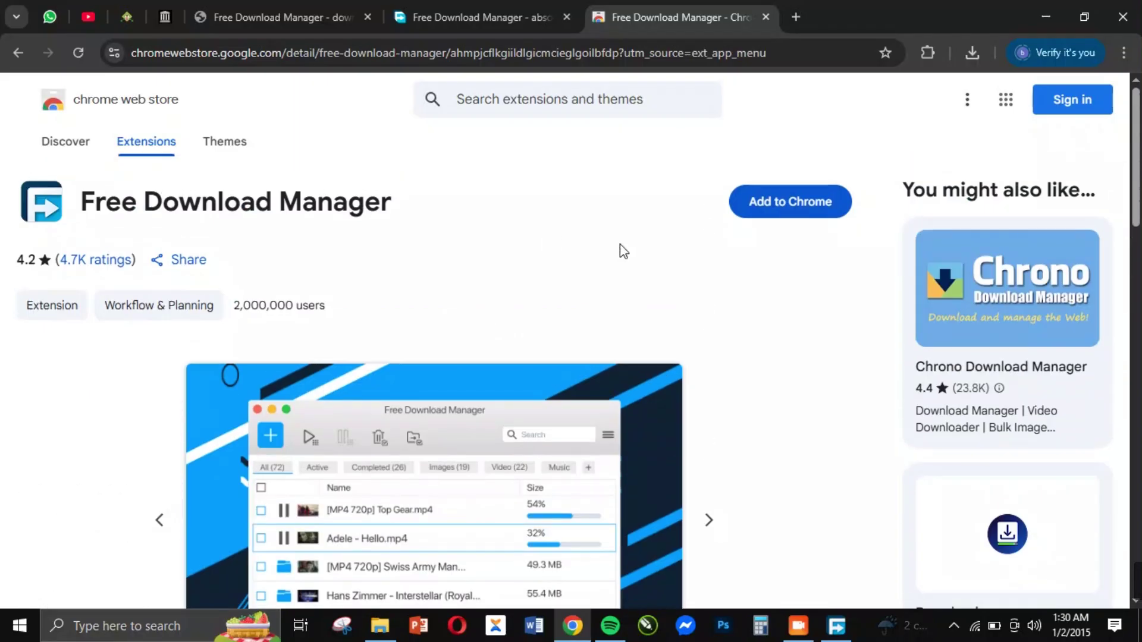
Add the Free Download Manager extension to Chrome and verify it in the Extensions menu.
click(767, 213)
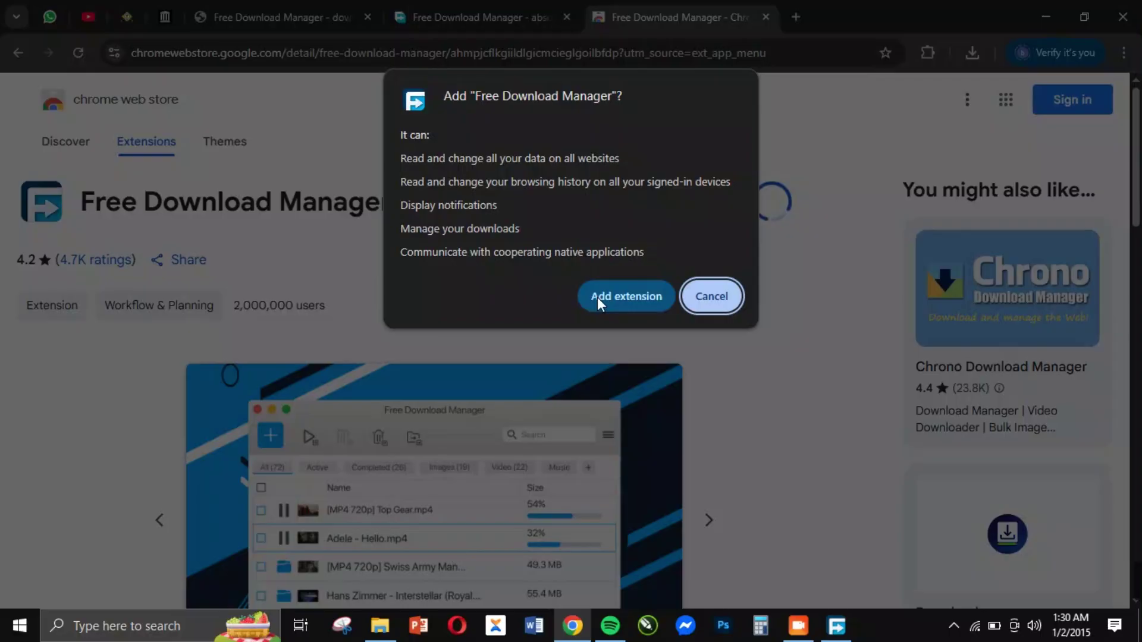
click(603, 292)
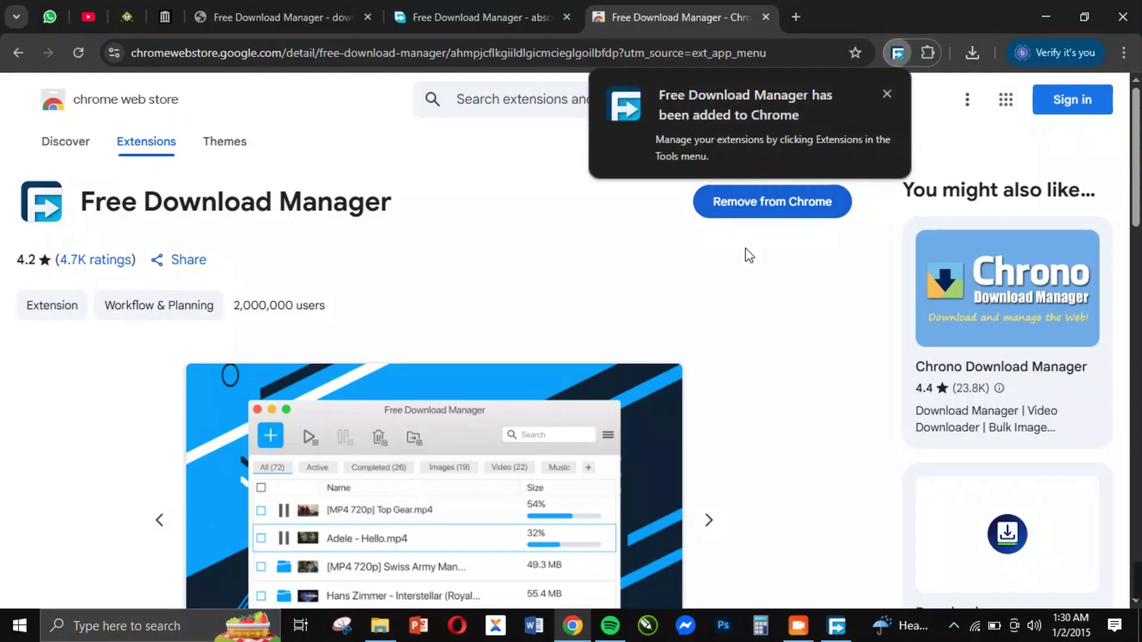
click(927, 52)
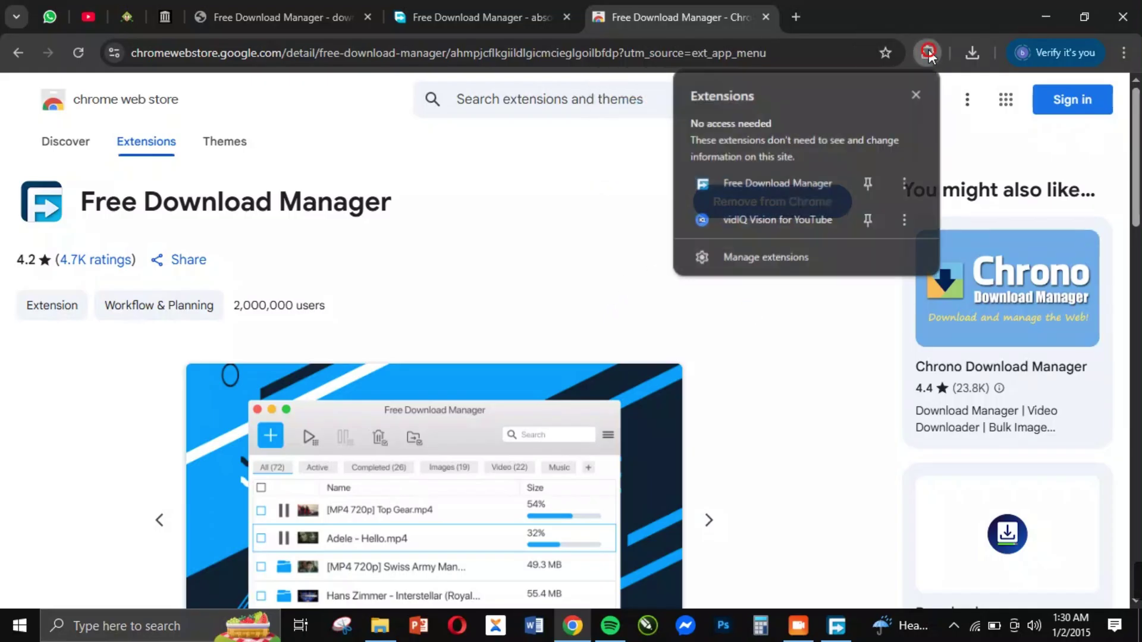
click(548, 173)
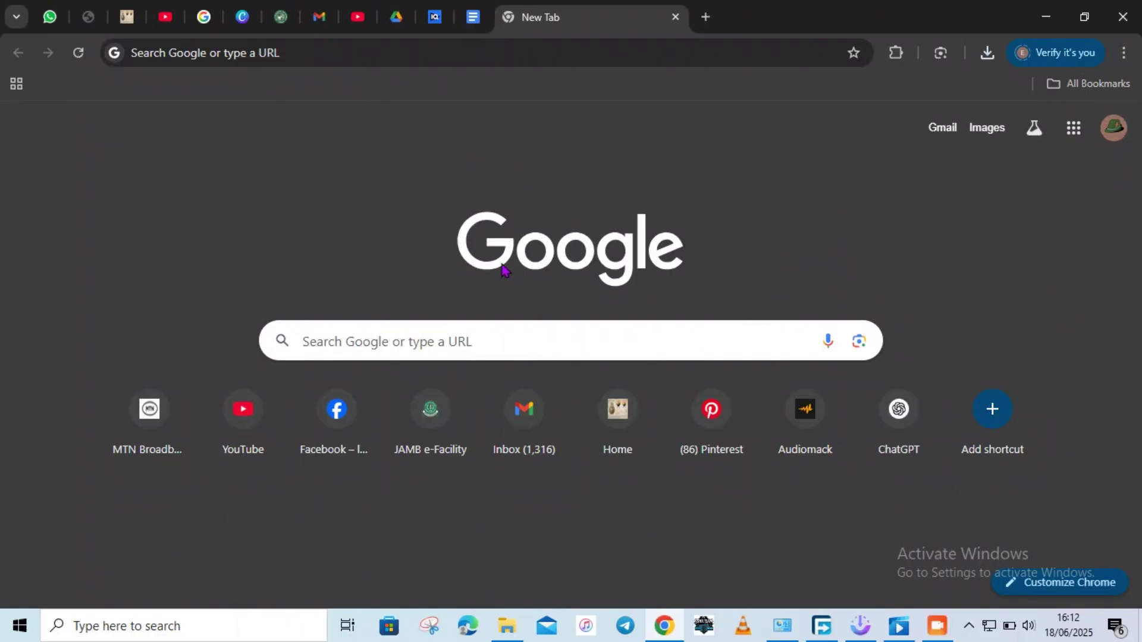
Paste the Google Drive link into Chrome and download CPH1823_MT6771_EX_11_A.01_180714.zip despite the scan warning.
click(190, 53)
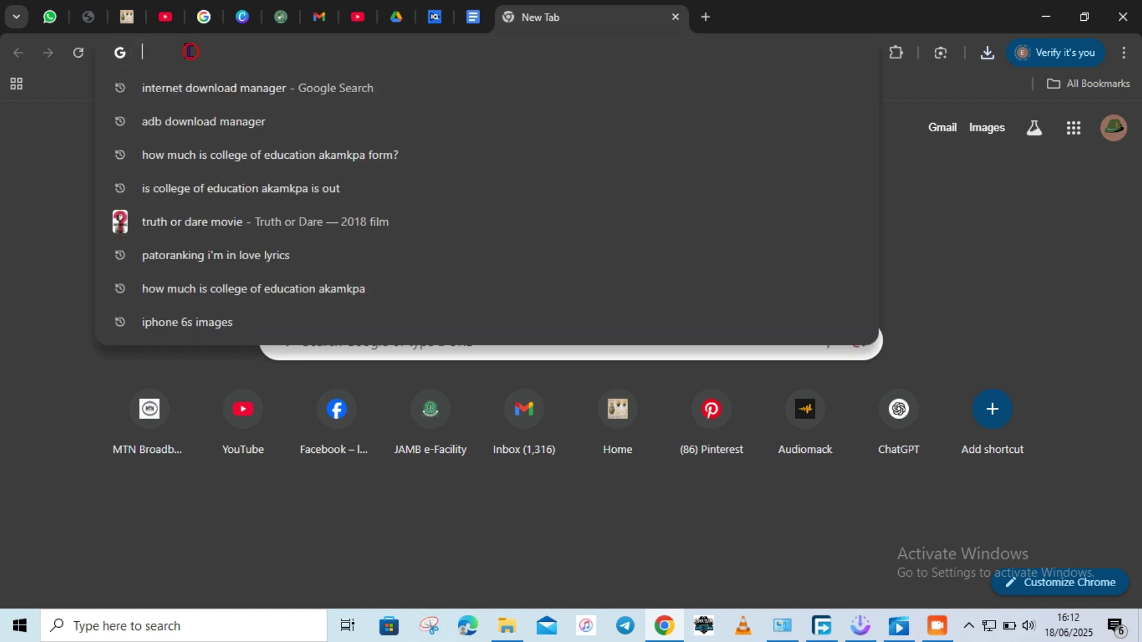
right_click(199, 53)
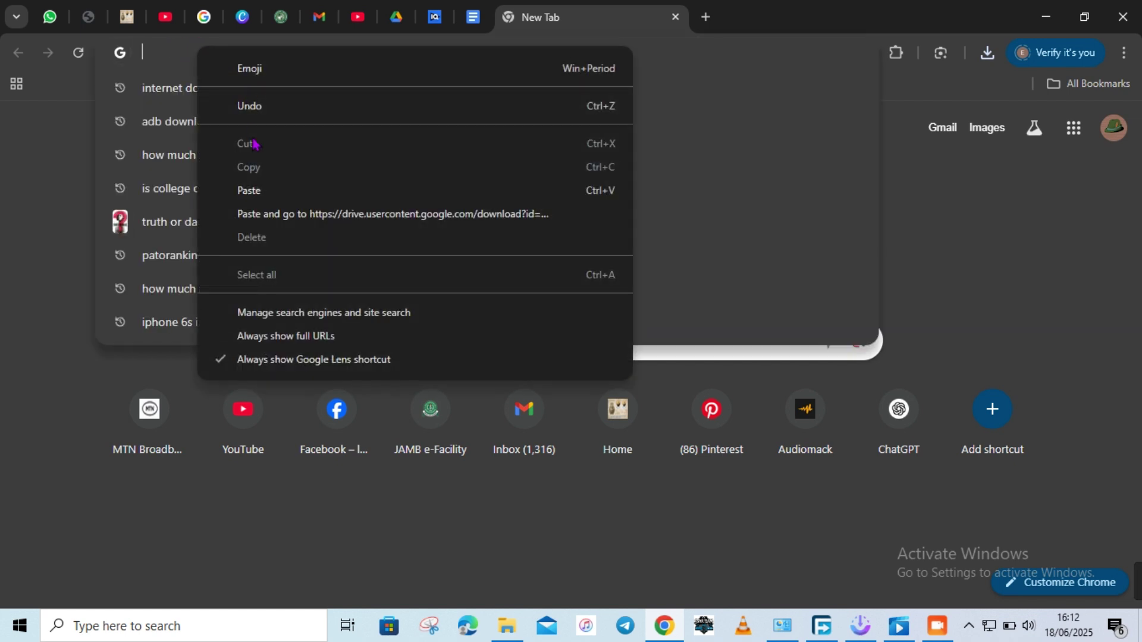
click(241, 189)
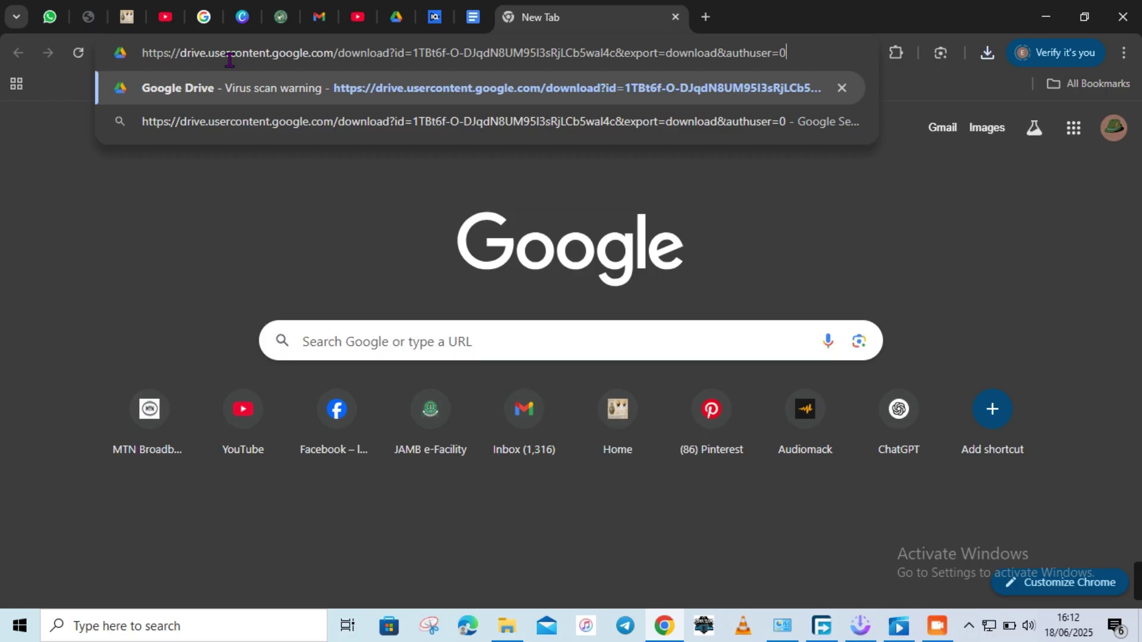
key(Return)
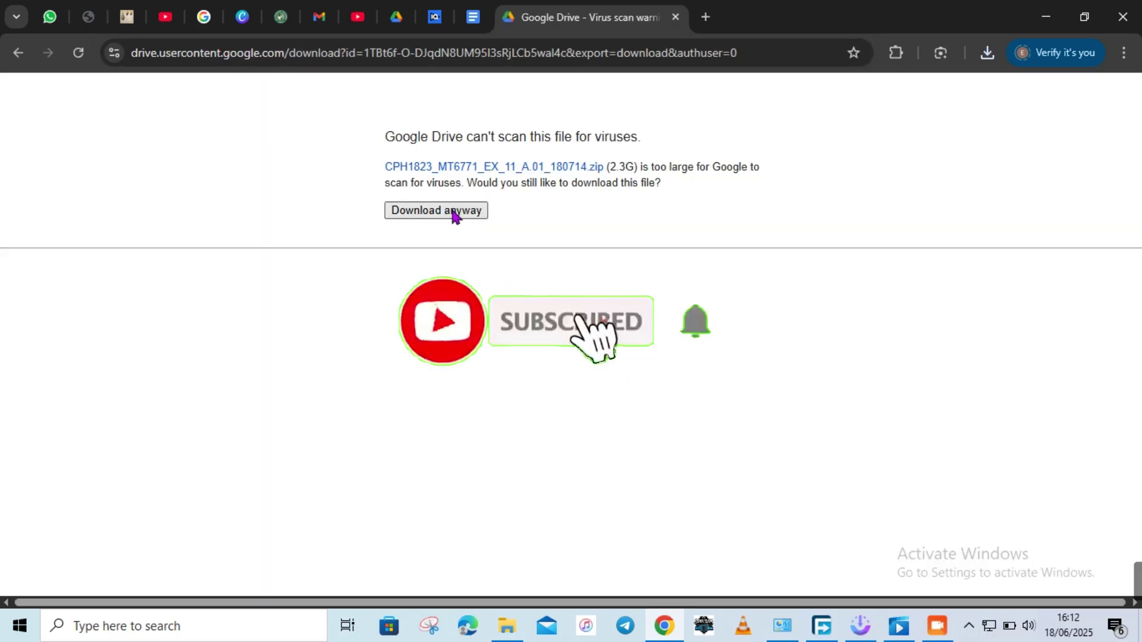
click(474, 219)
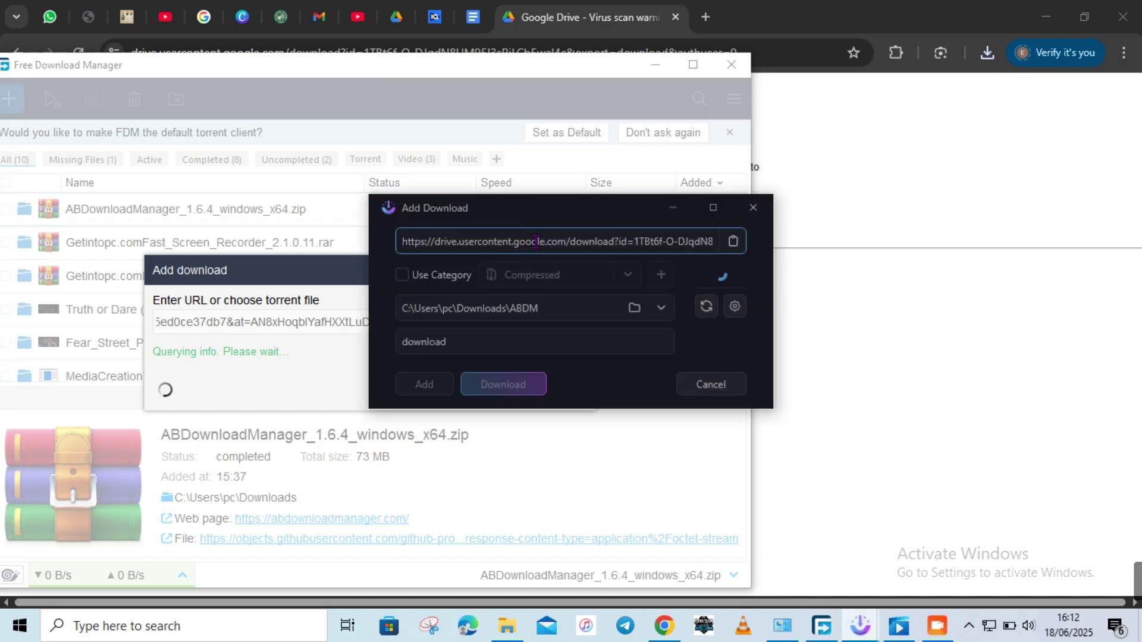
Minimize the ABDM Add Download prompt and set FDM's save folder to Downloads.
drag(584, 225, 803, 128)
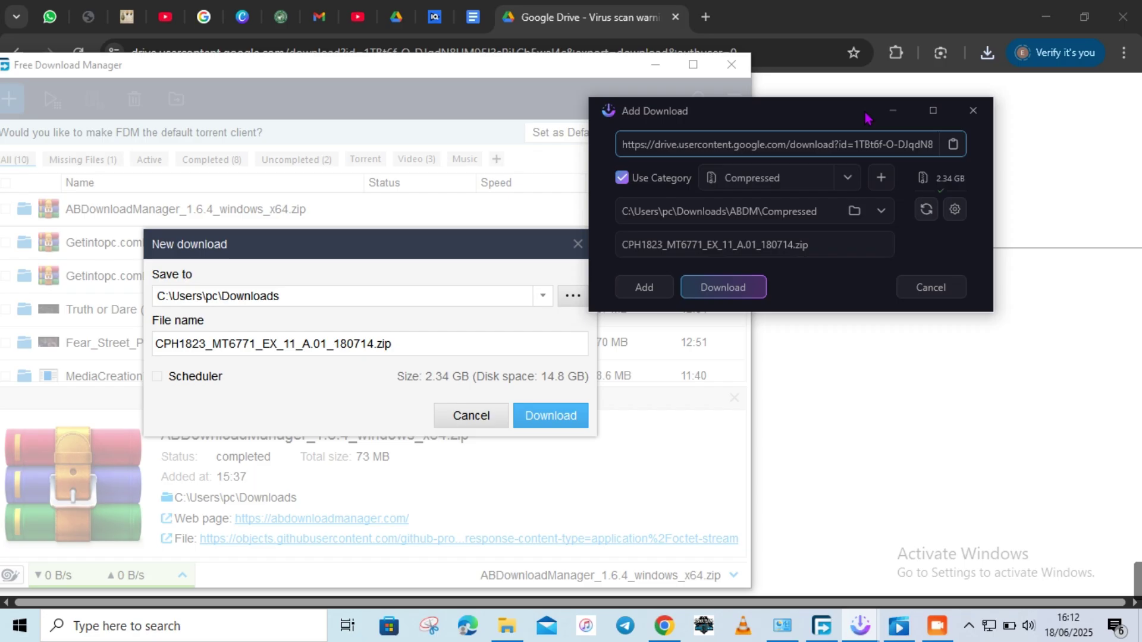
click(895, 114)
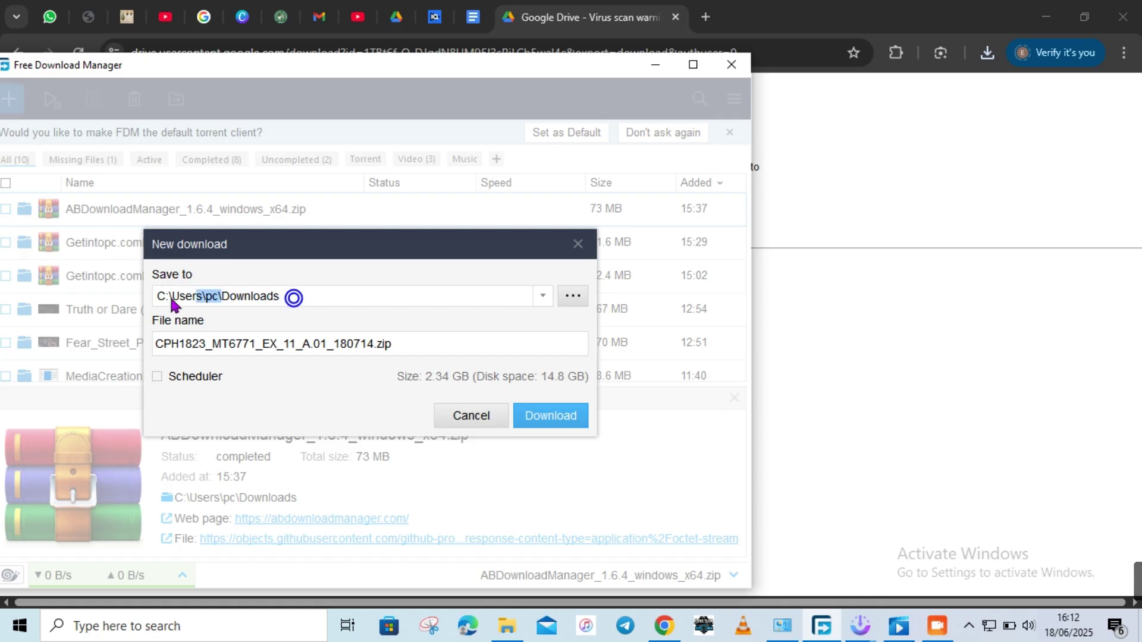
click(572, 297)
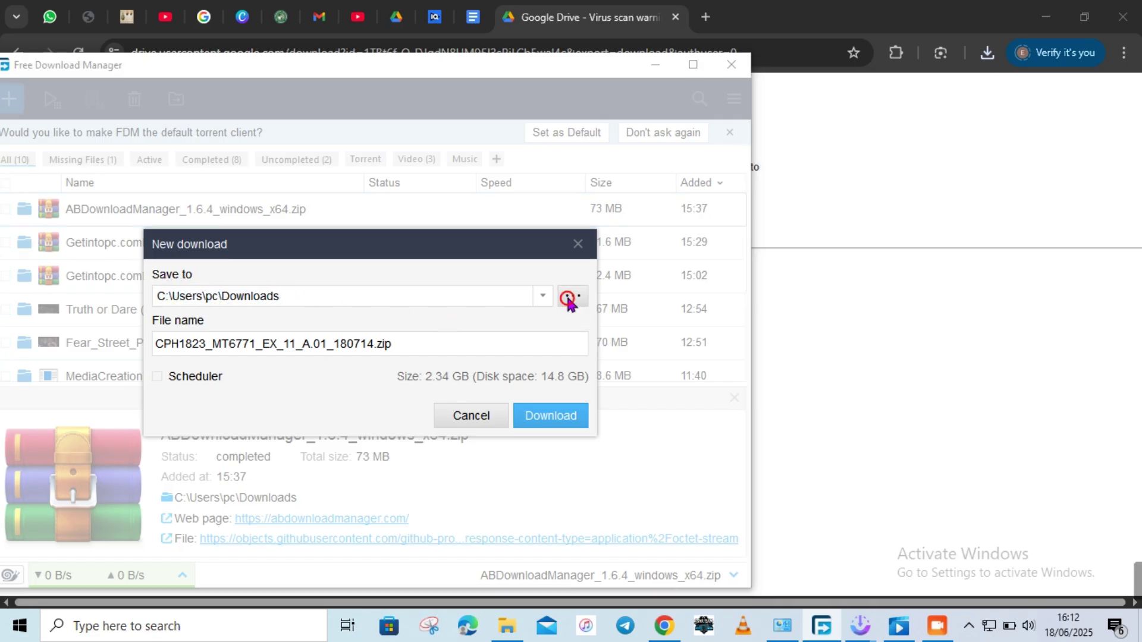
click(89, 304)
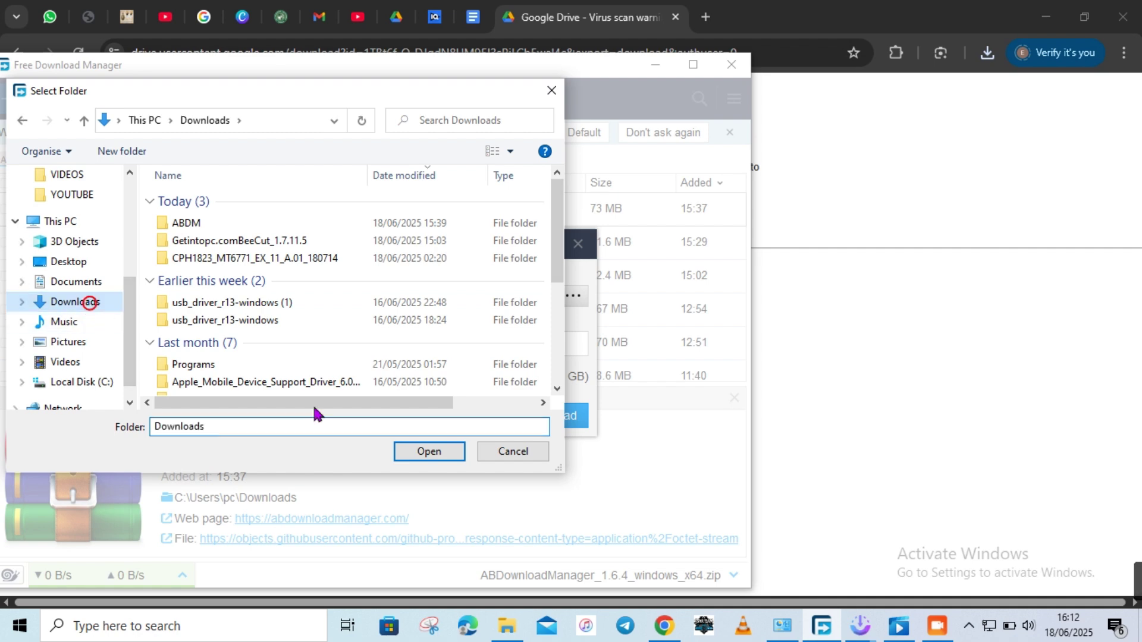
click(428, 452)
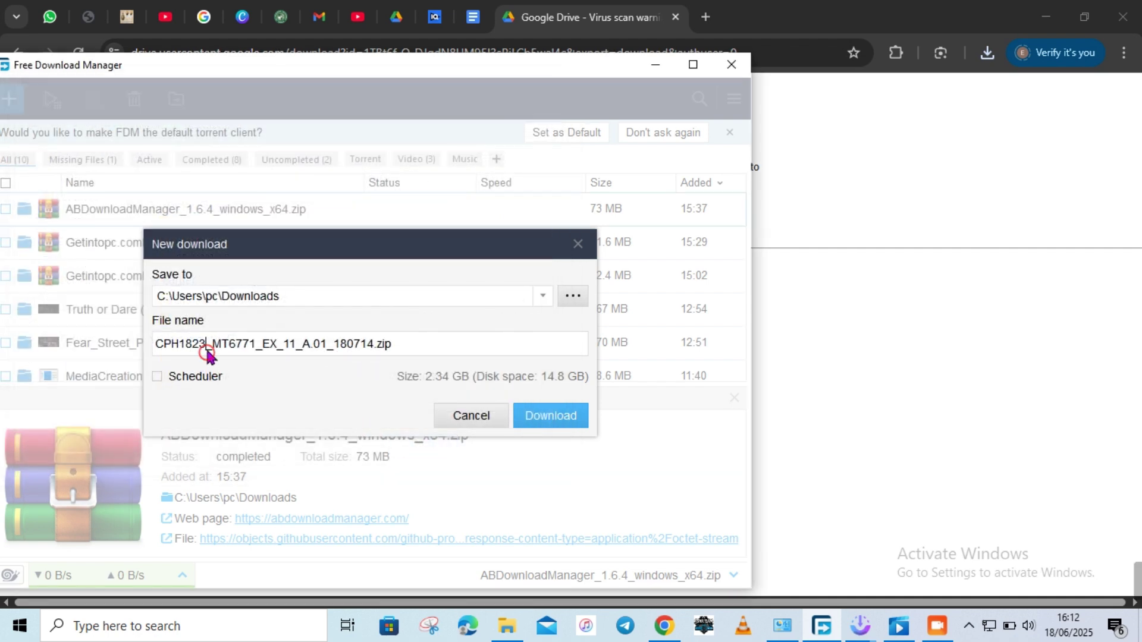
Start the FDM download of the 2.34 GB CPH1823 zip.
drag(413, 349, 222, 346)
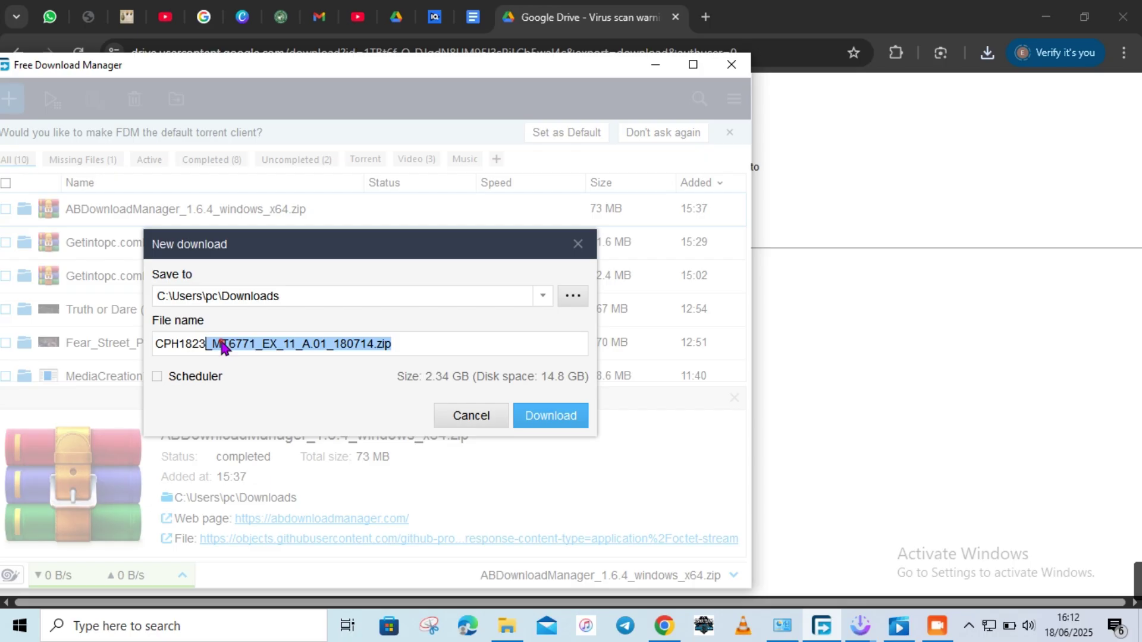
click(221, 346)
click(529, 420)
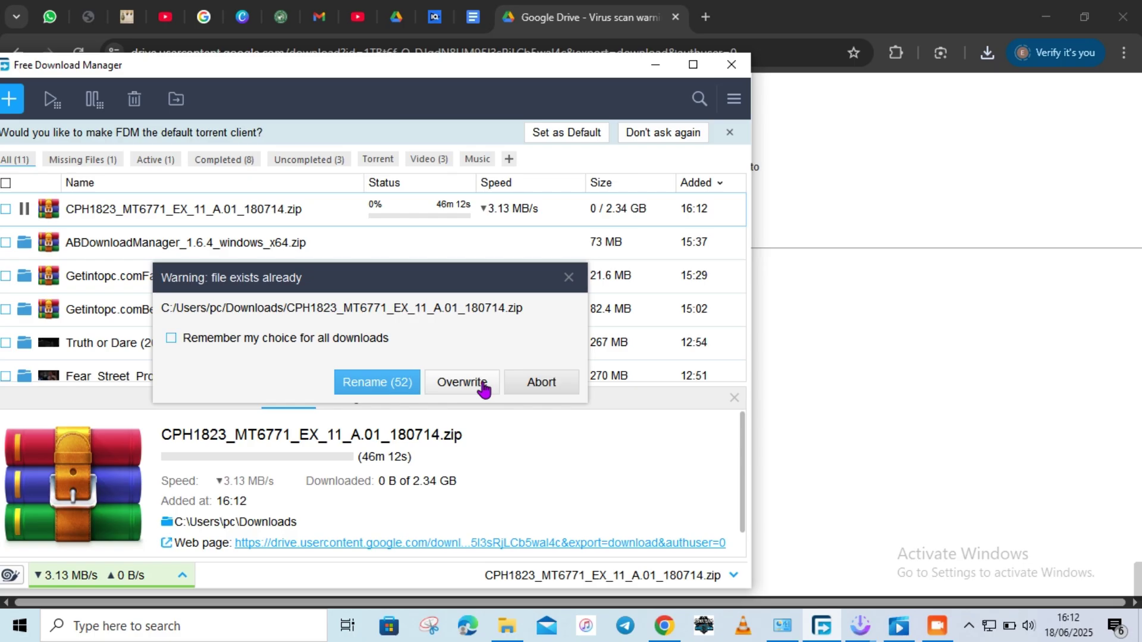
Dismiss the 'file exists already' warning so the 2.34 GB CPH1823 zip keeps downloading.
click(377, 389)
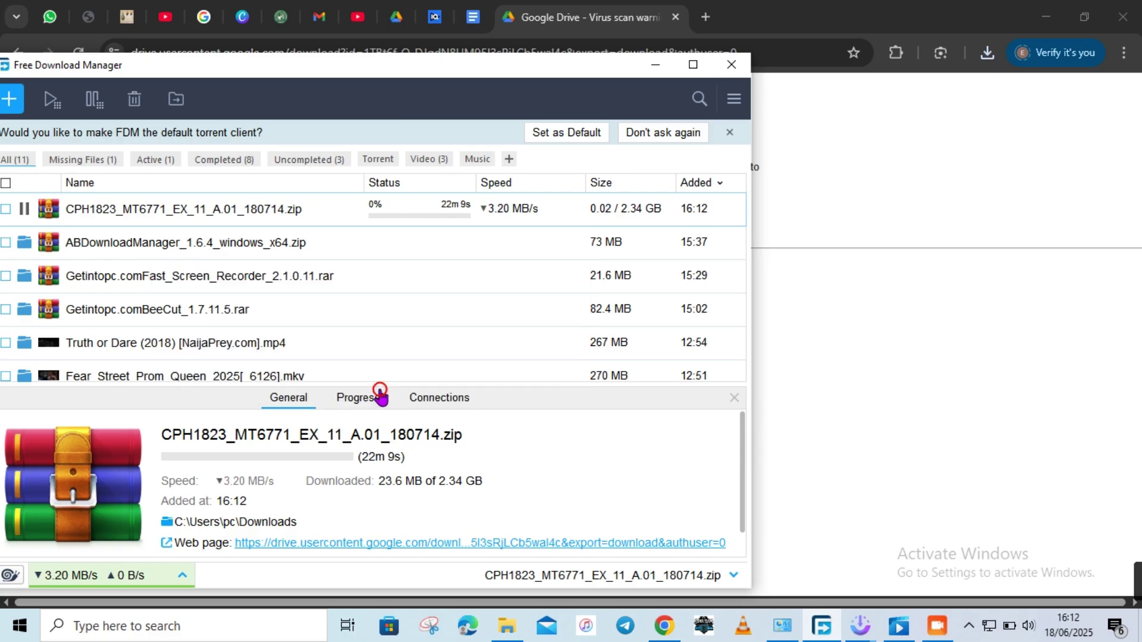